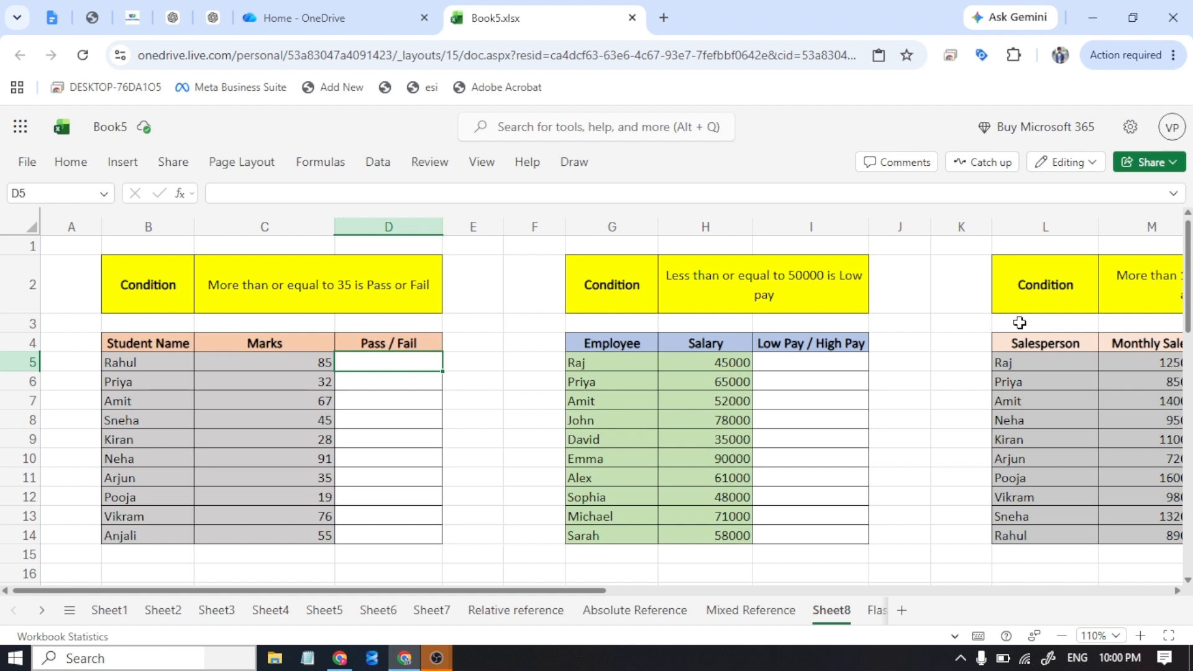
{"action": "key", "text": "Left"}
{"action": "key", "text": "Left"}
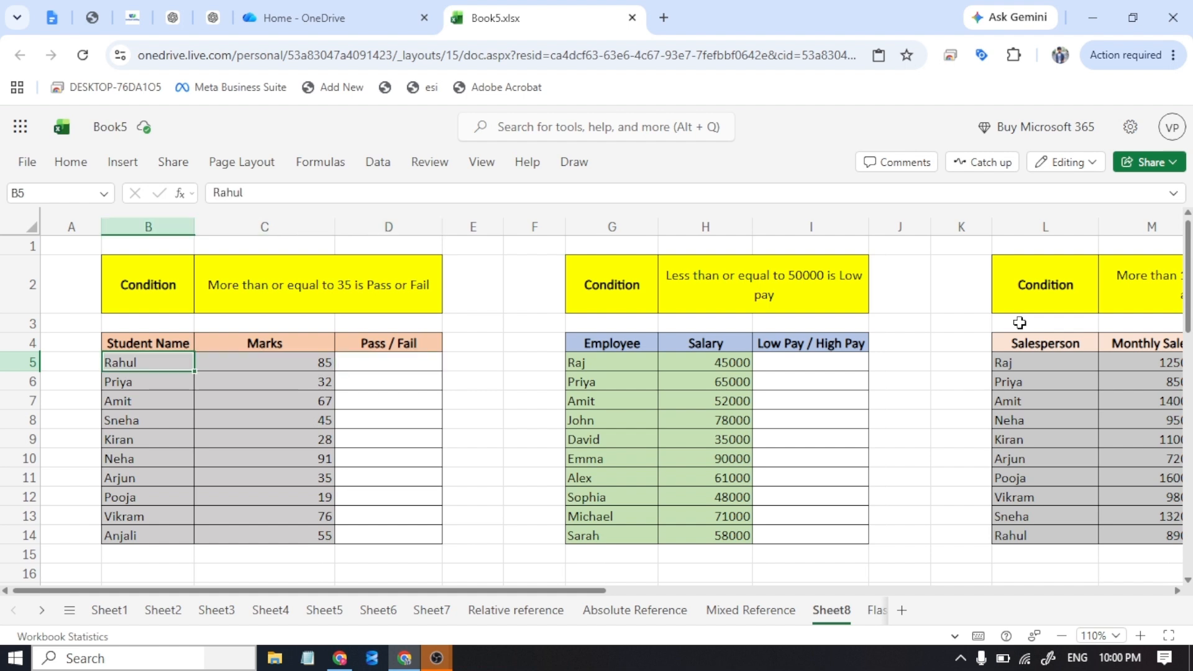
{"action": "key", "text": "Up"}
{"action": "key", "text": "Right"}
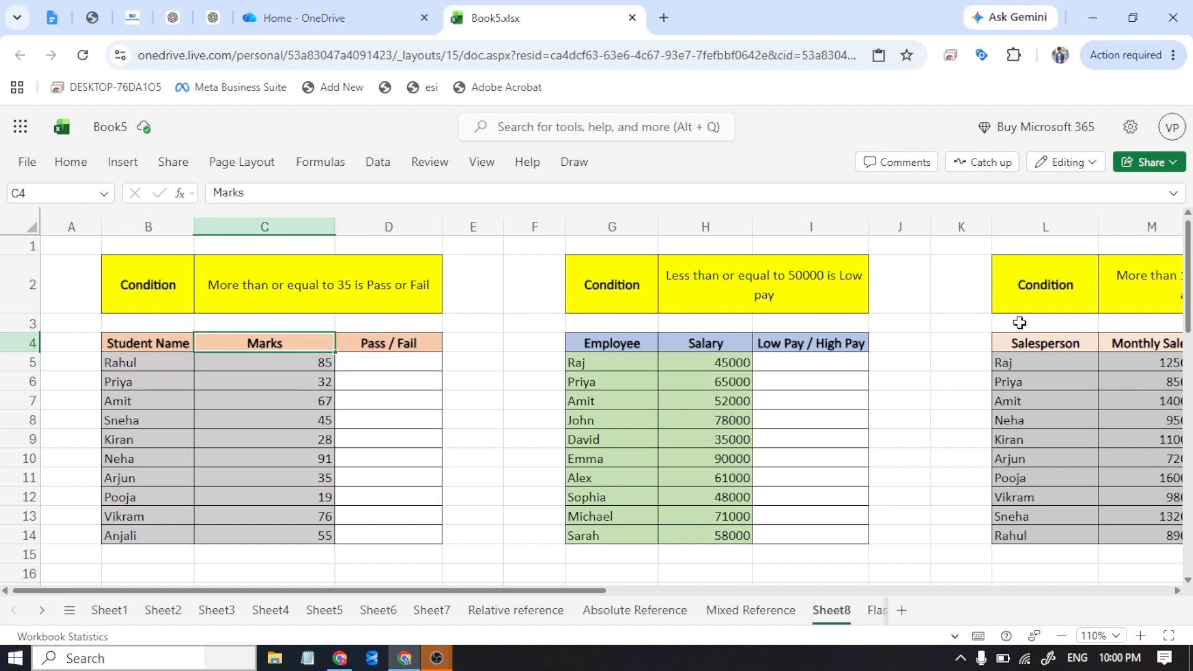
{"action": "key", "text": "Down"}
{"action": "key", "text": "Right"}
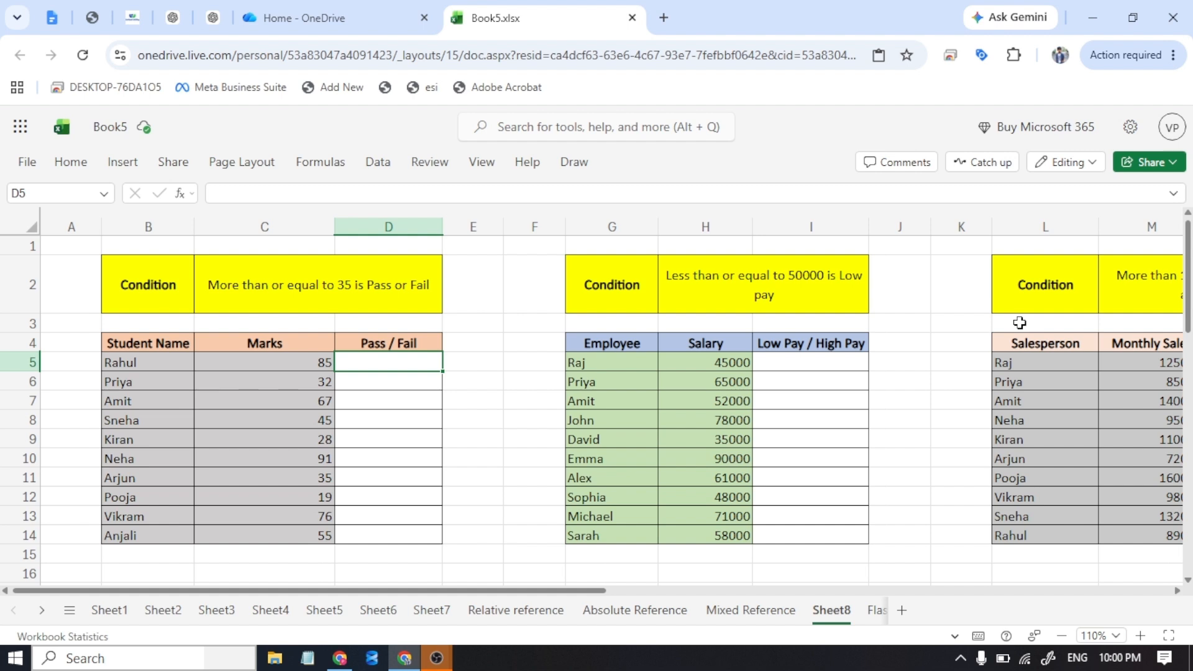
- Enter the formula =IF(C5>=35,"Pass","Fail") in cell D5 of the Pass / Fail column
{"action": "left_click", "coordinate": [386, 304]}
{"action": "type", "text": "="}
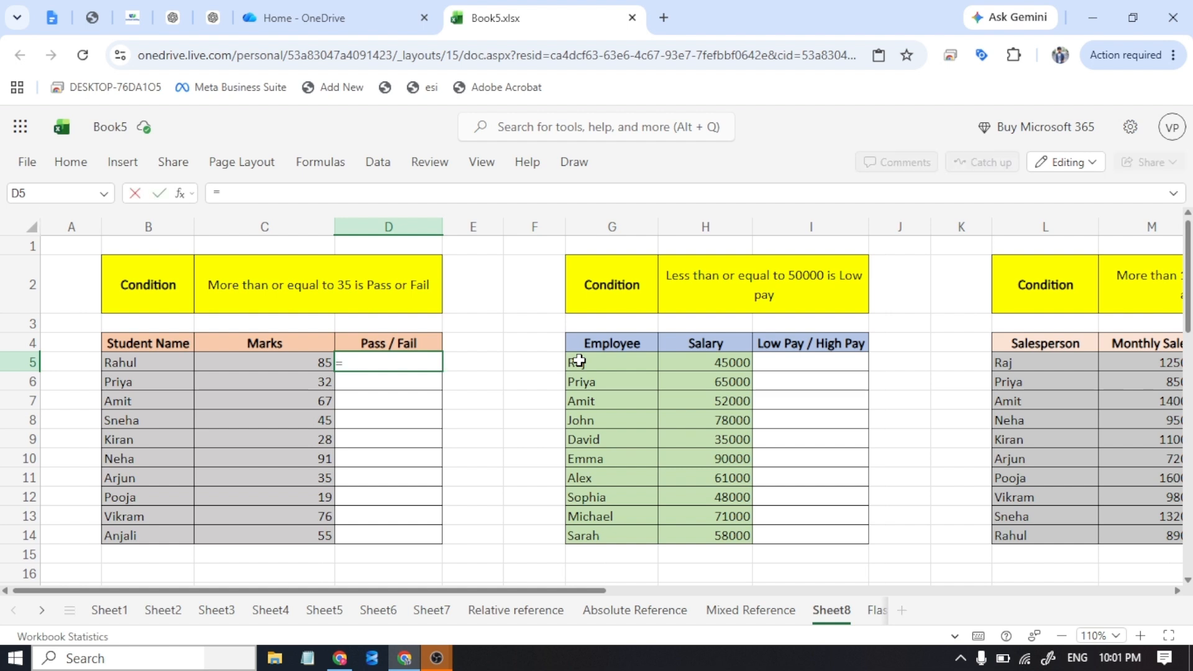
{"action": "type", "text": "i"}
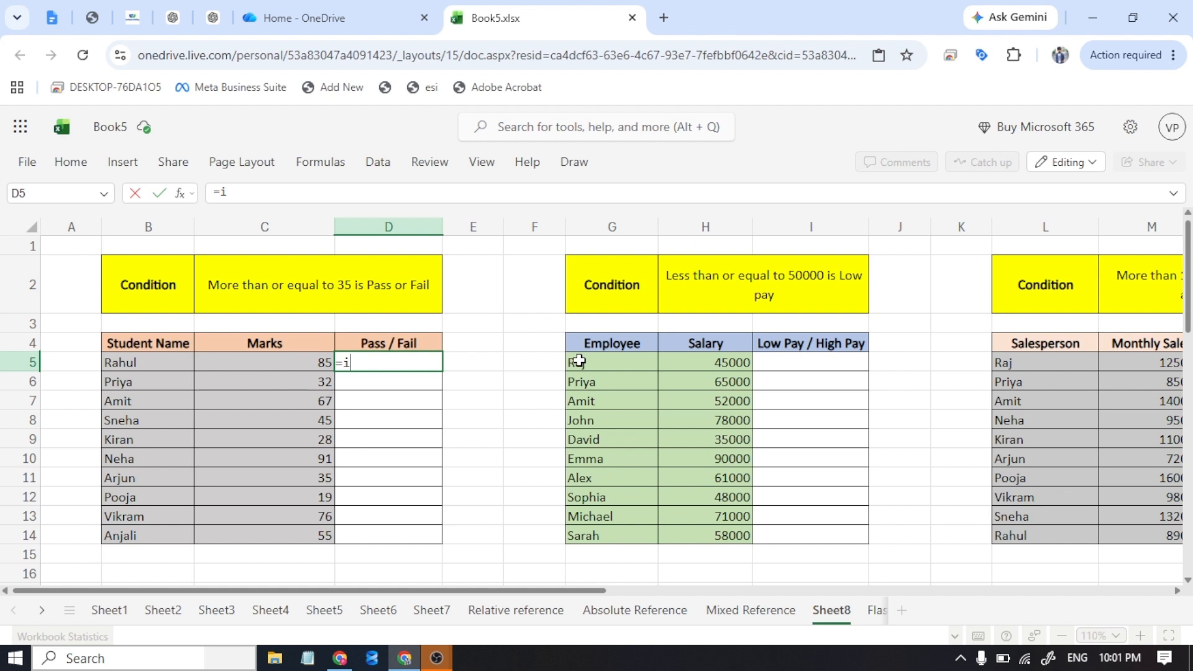
{"action": "type", "text": "f("}
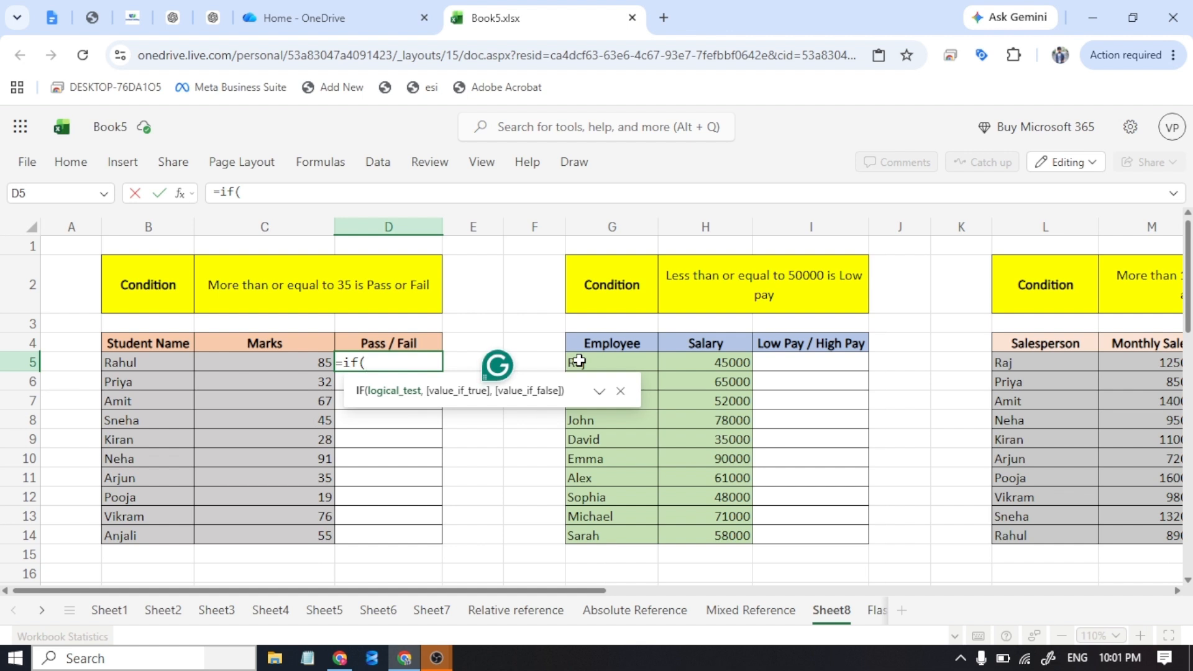
{"action": "left_click", "coordinate": [305, 364]}
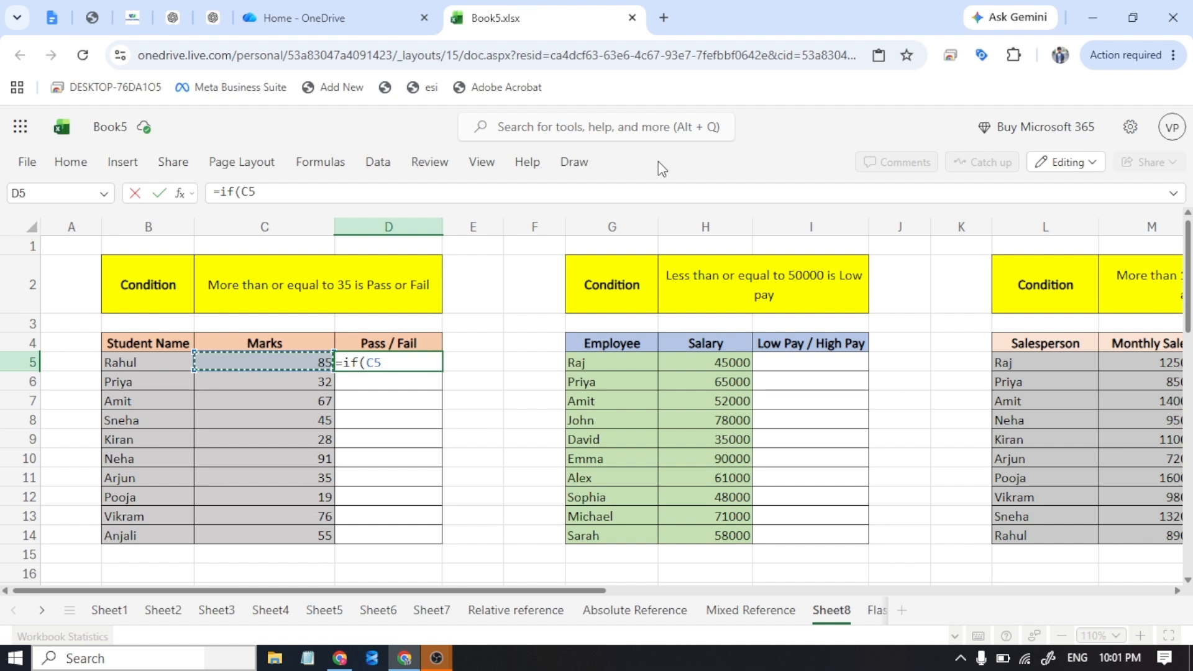
{"action": "type", "text": ">="}
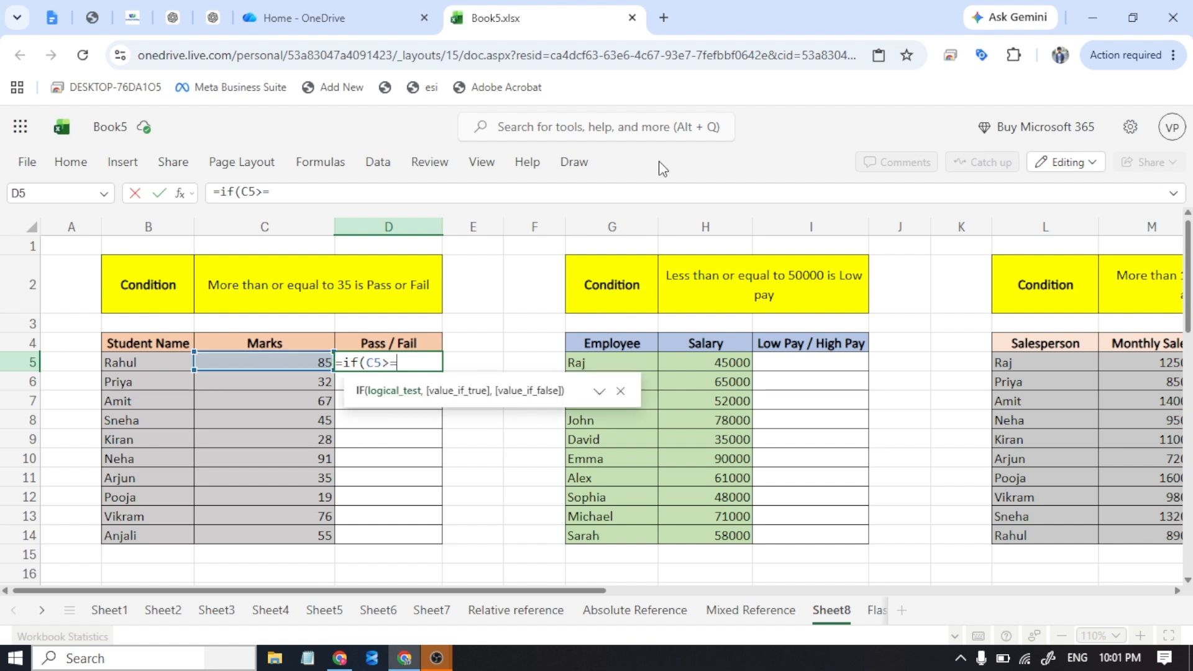
{"action": "type", "text": "35,"}
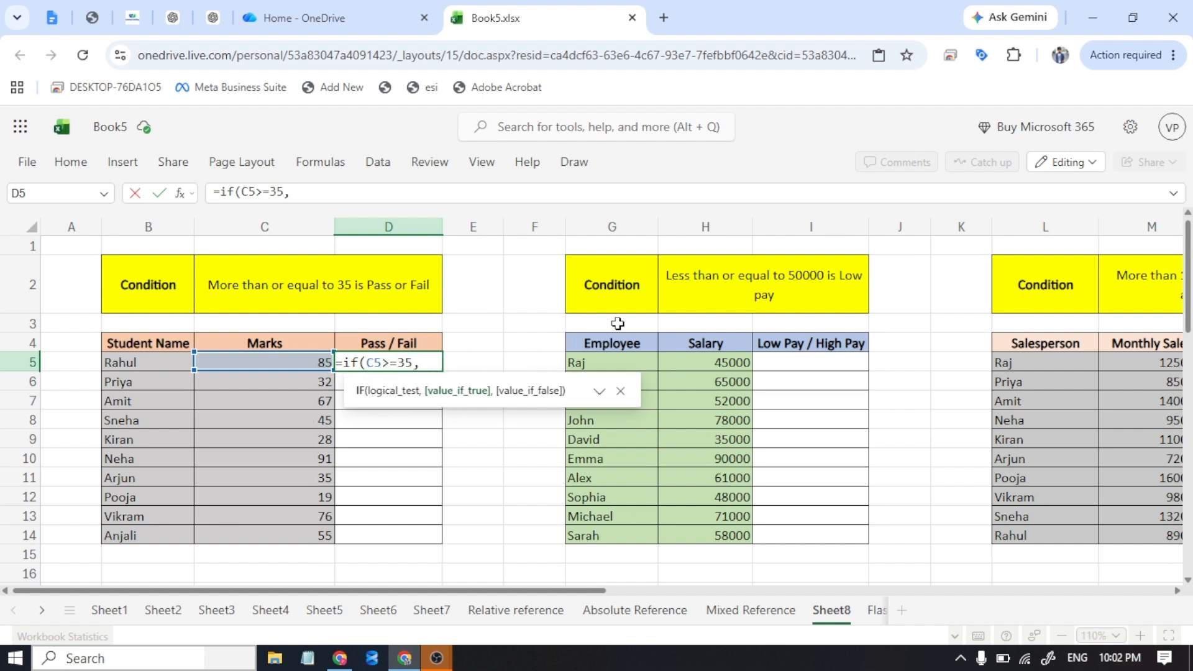
{"action": "type", "text": "\"Pass\","}
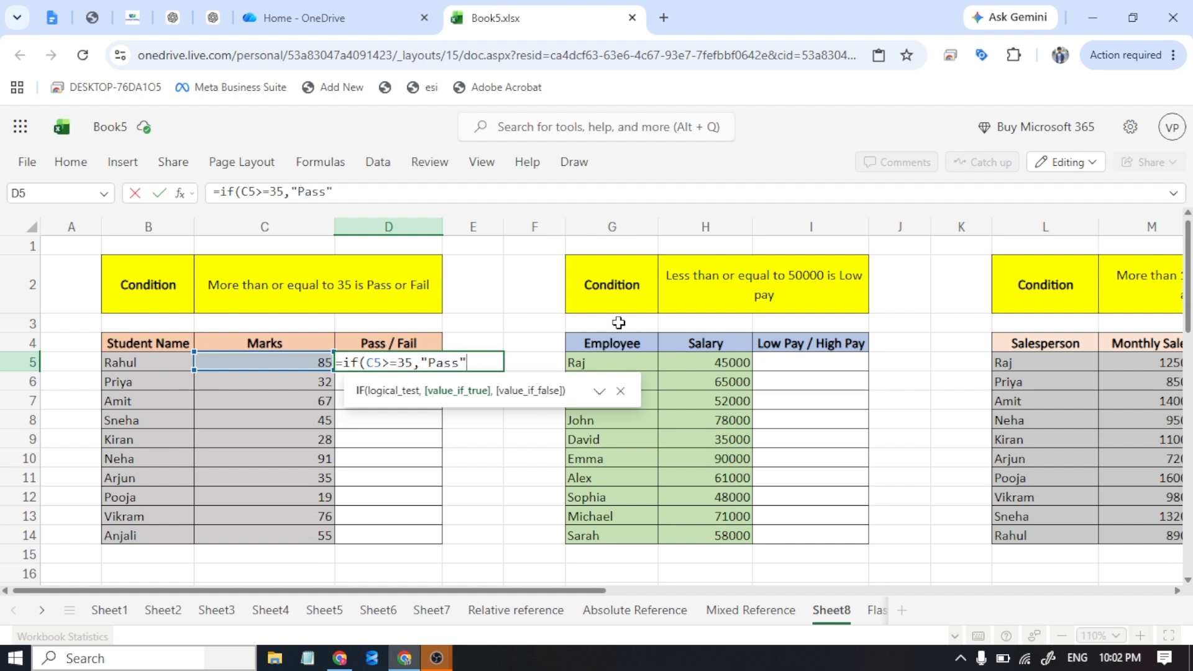
{"action": "type", "text": "\""}
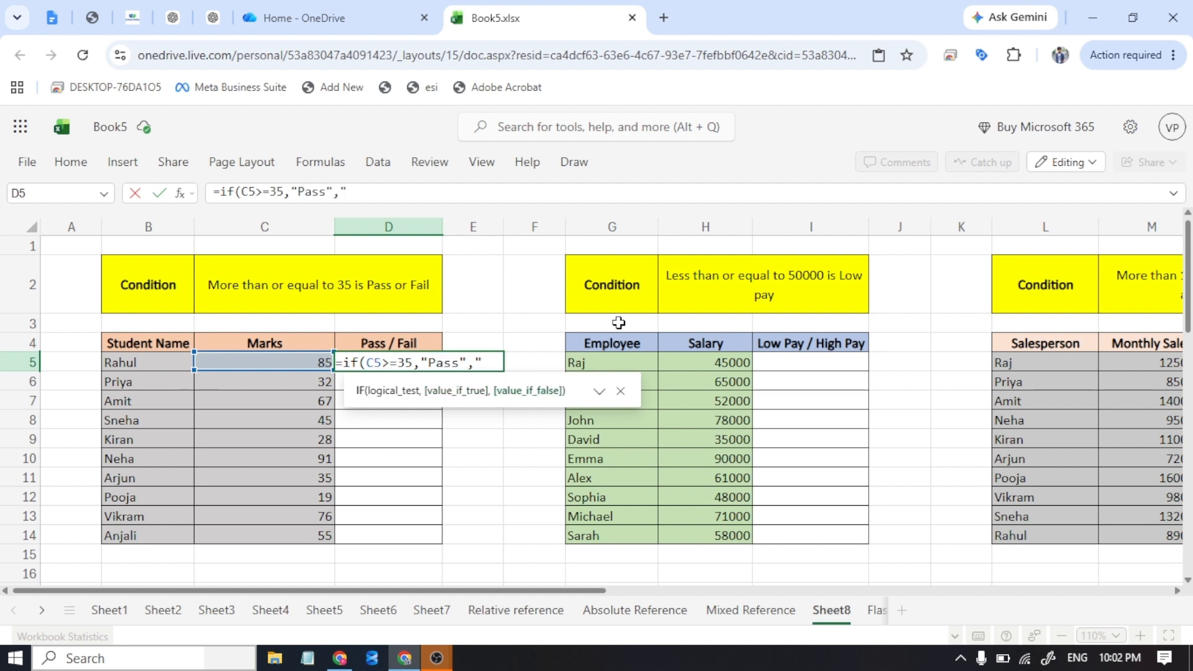
{"action": "type", "text": "Fail"}
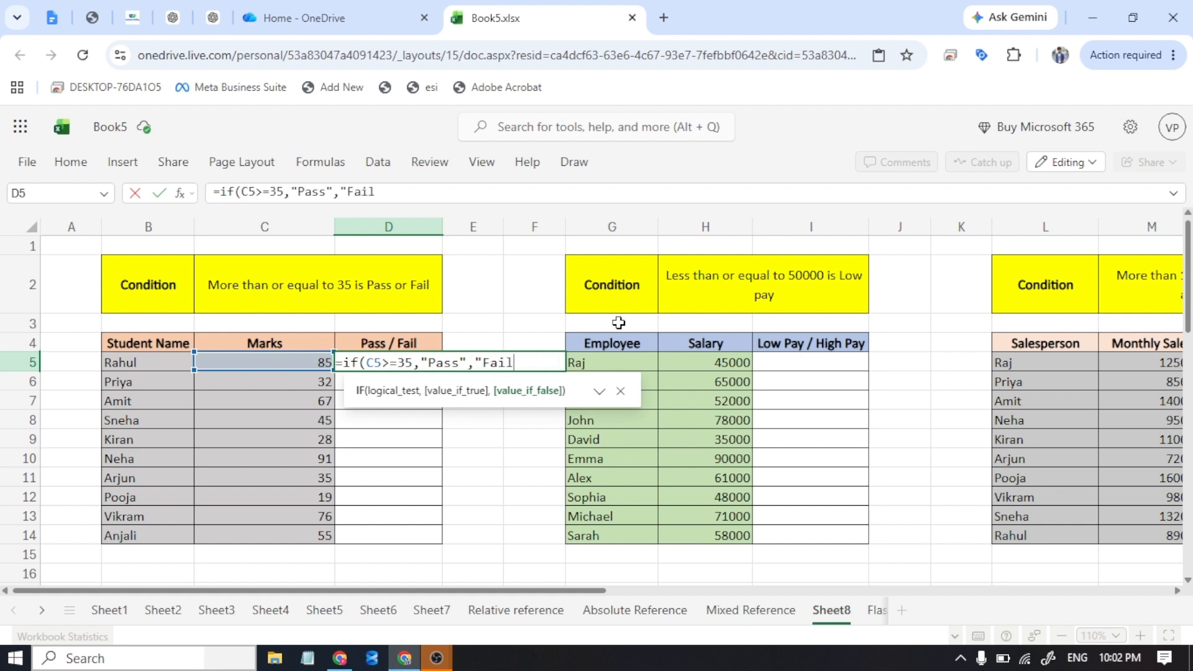
{"action": "type", "text": "\")"}
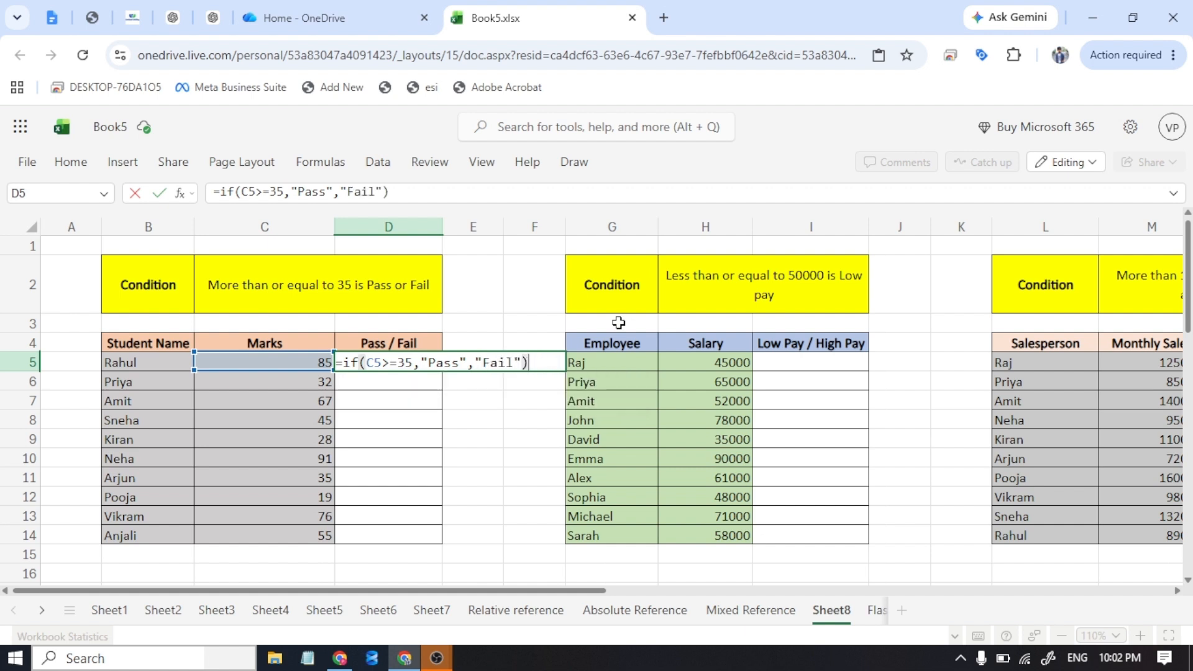
{"action": "key", "text": "ctrl+Return"}
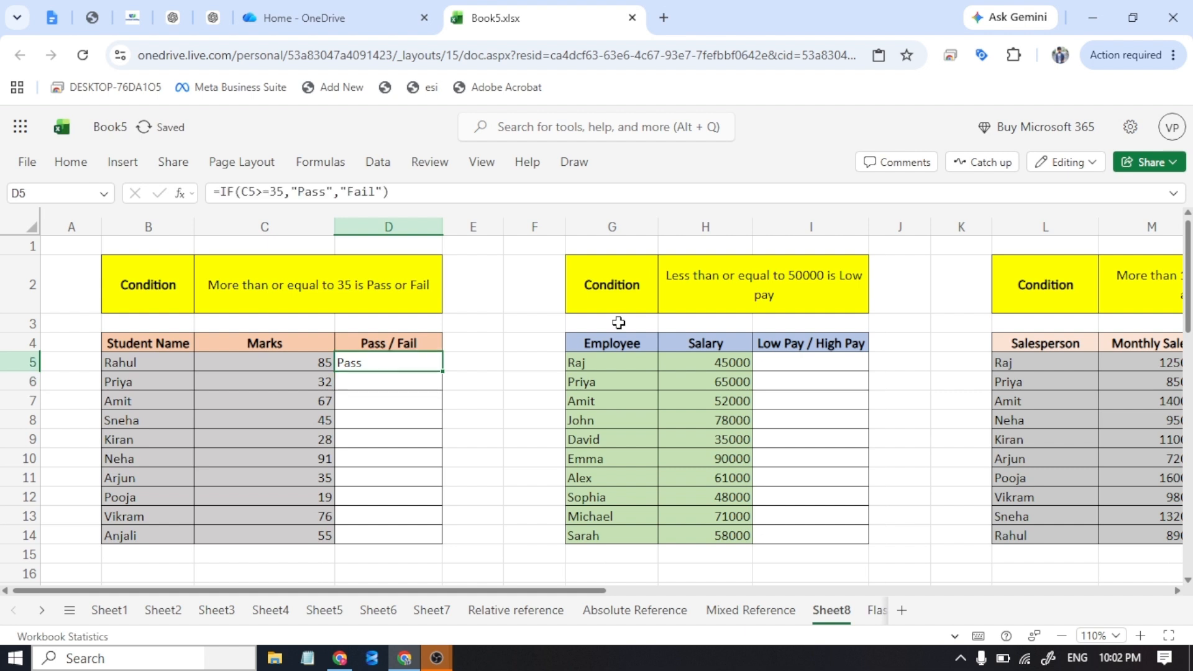
- Copy the Pass / Fail formula from D5 down through D14 for all the students
{"action": "key", "text": "ctrl+c"}
{"action": "key", "text": "shift+Down"}
{"action": "key", "text": "shift+Down"}
{"action": "key", "text": "shift+Down"}
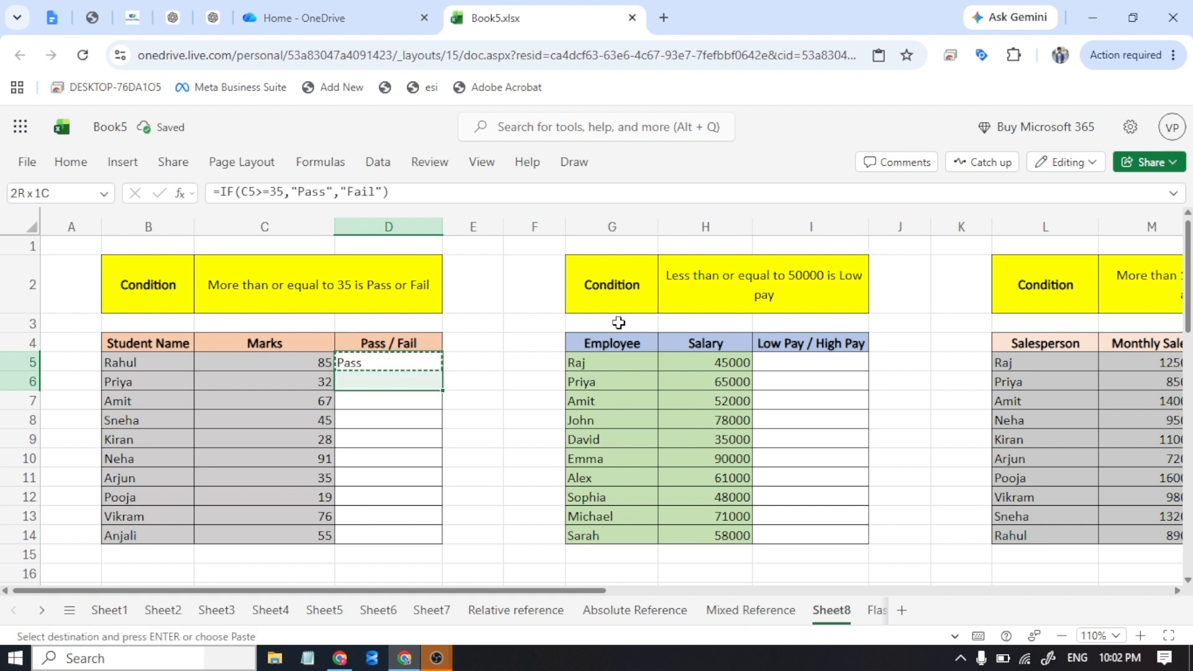
{"action": "key", "text": "shift+Down"}
{"action": "key", "text": "shift+Down"}
{"action": "key", "text": "shift+Down"}
{"action": "key", "text": "shift+Down"}
{"action": "key", "text": "shift+Down"}
{"action": "key", "text": "shift+Down"}
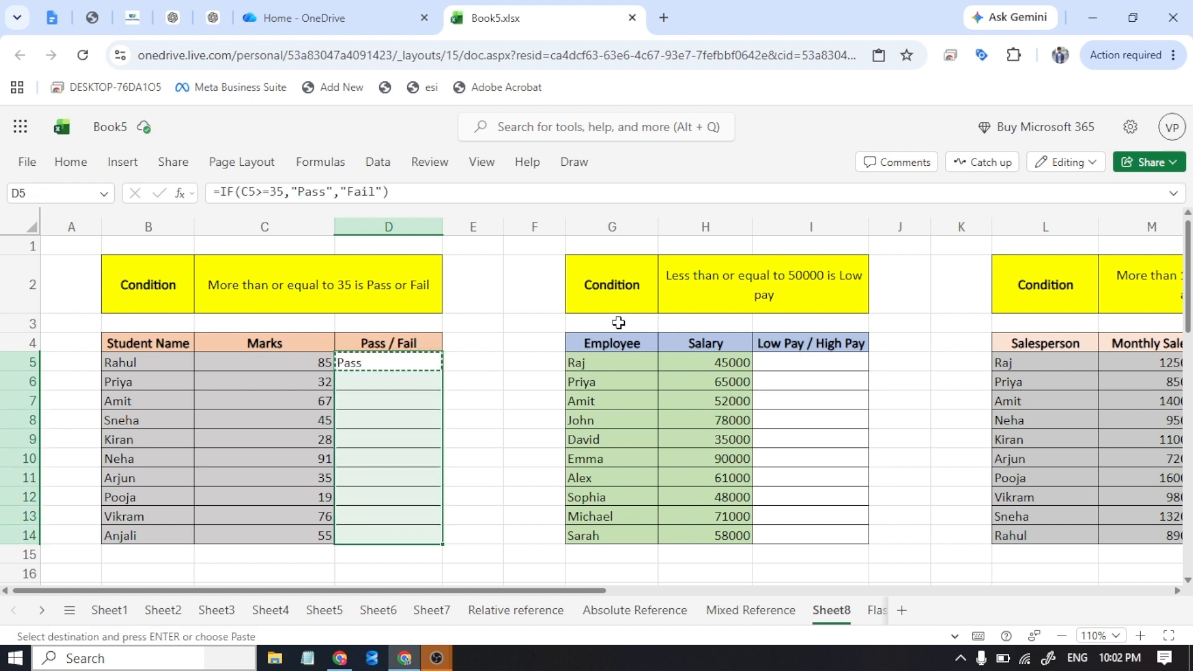
{"action": "key", "text": "ctrl+v"}
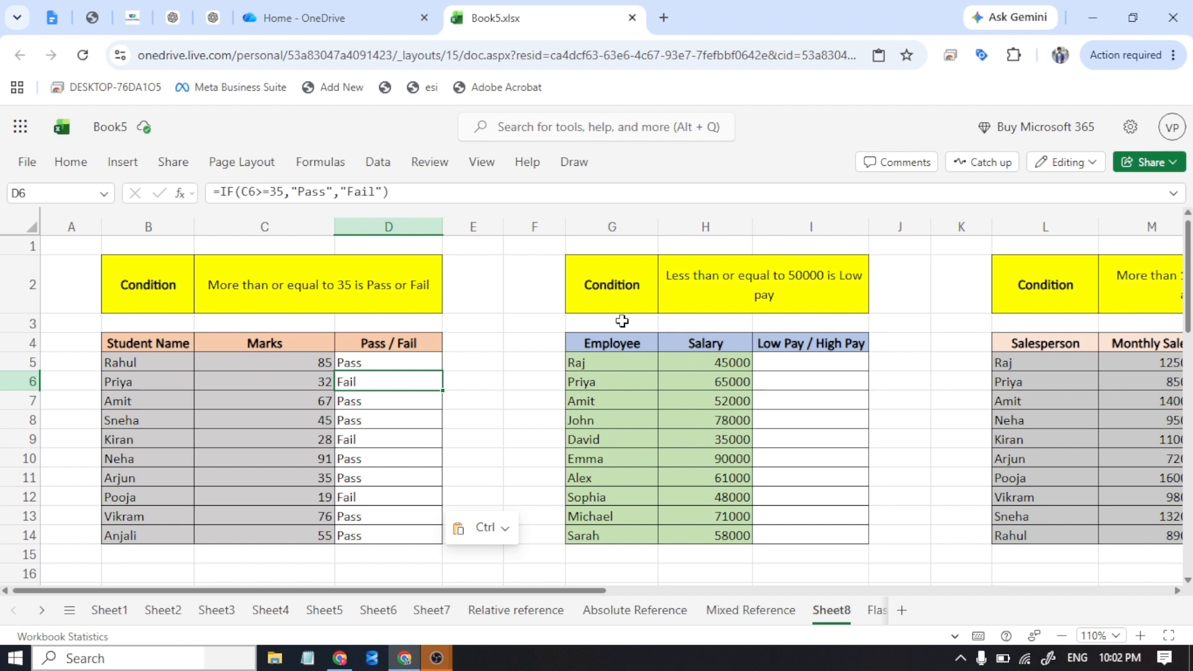
- Review the condition above the employee salary table for classifying low pay
{"action": "key", "text": "Down"}
{"action": "key", "text": "Right"}
{"action": "key", "text": "Right"}
{"action": "key", "text": "Right"}
{"action": "key", "text": "Right"}
{"action": "key", "text": "Right"}
{"action": "key", "text": "Right"}
{"action": "key", "text": "Right"}
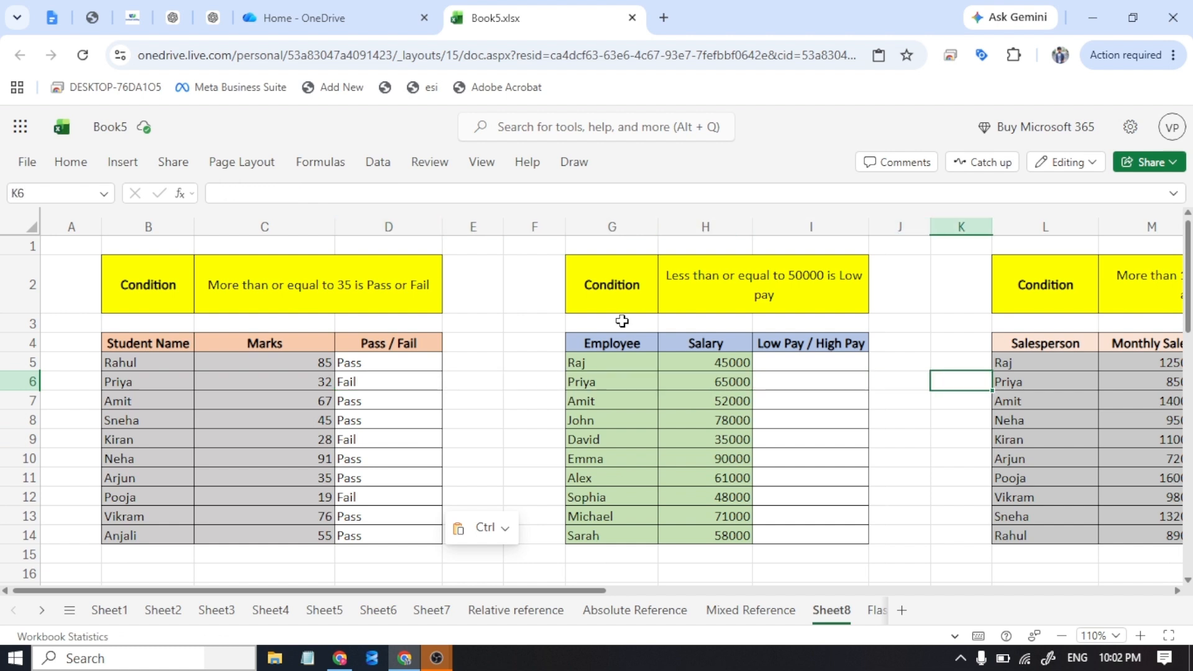
{"action": "key", "text": "Left"}
{"action": "key", "text": "Left"}
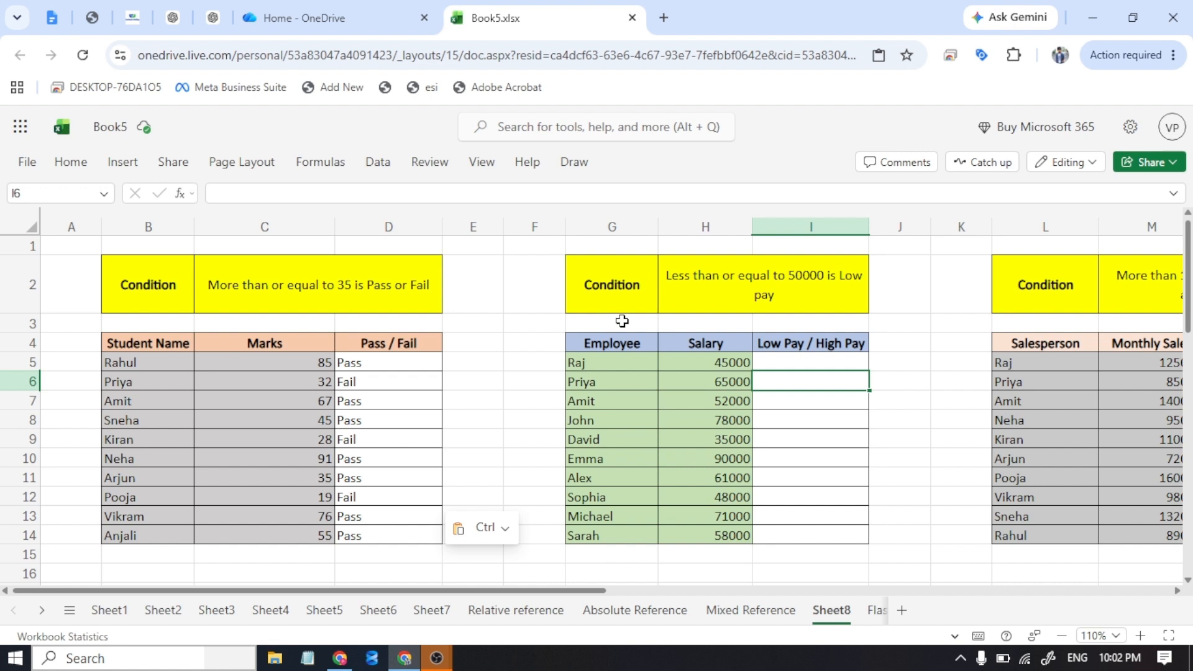
{"action": "key", "text": "Up"}
{"action": "key", "text": "Up"}
{"action": "key", "text": "Up"}
{"action": "key", "text": "Up"}
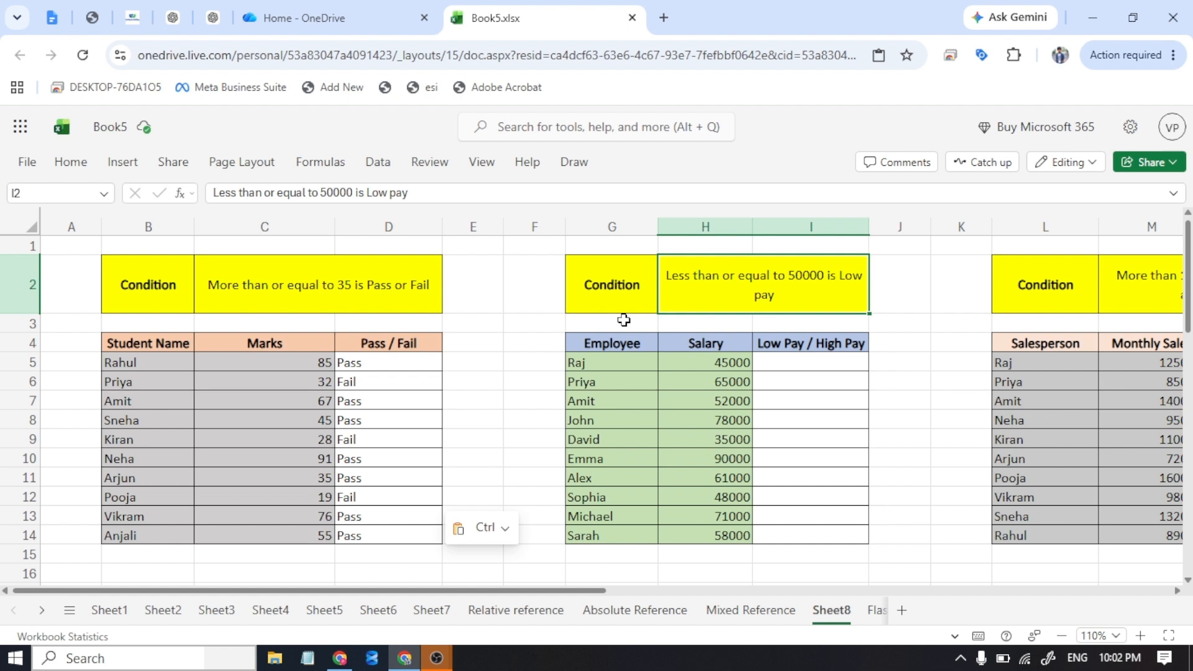
- Enter the formula =IF(H5<=50000,"Low Pay","High Pay") in cell I5 of the Low Pay / High Pay column
{"action": "key", "text": "Down"}
{"action": "key", "text": "Down"}
{"action": "key", "text": "Down"}
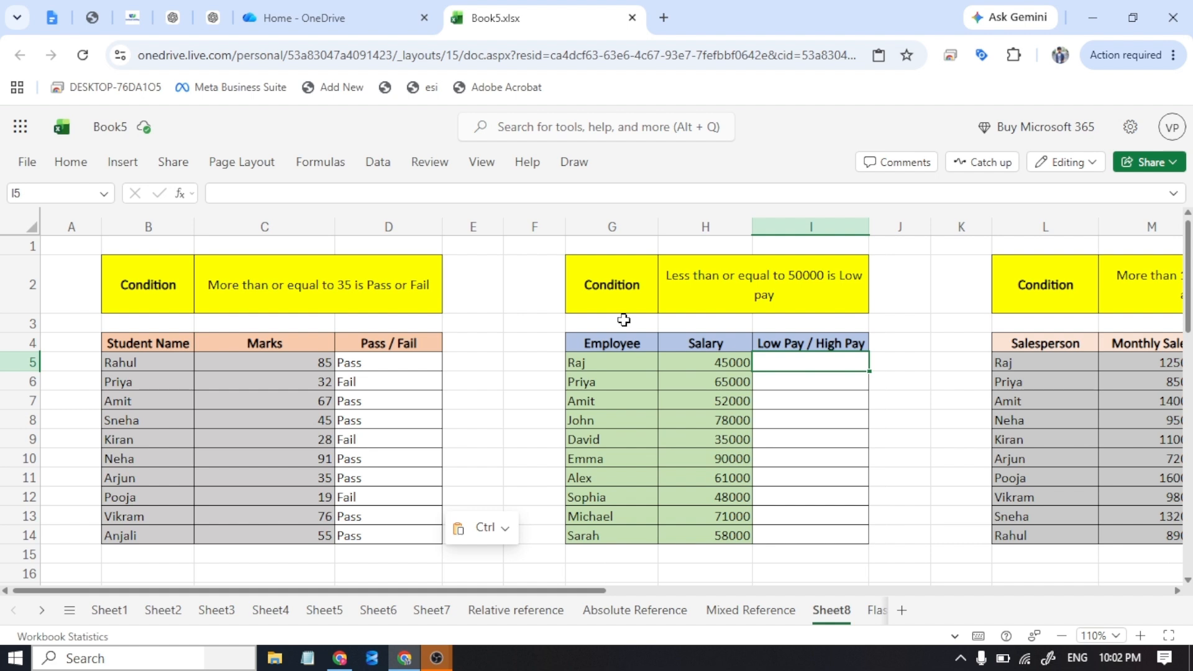
{"action": "type", "text": "=i"}
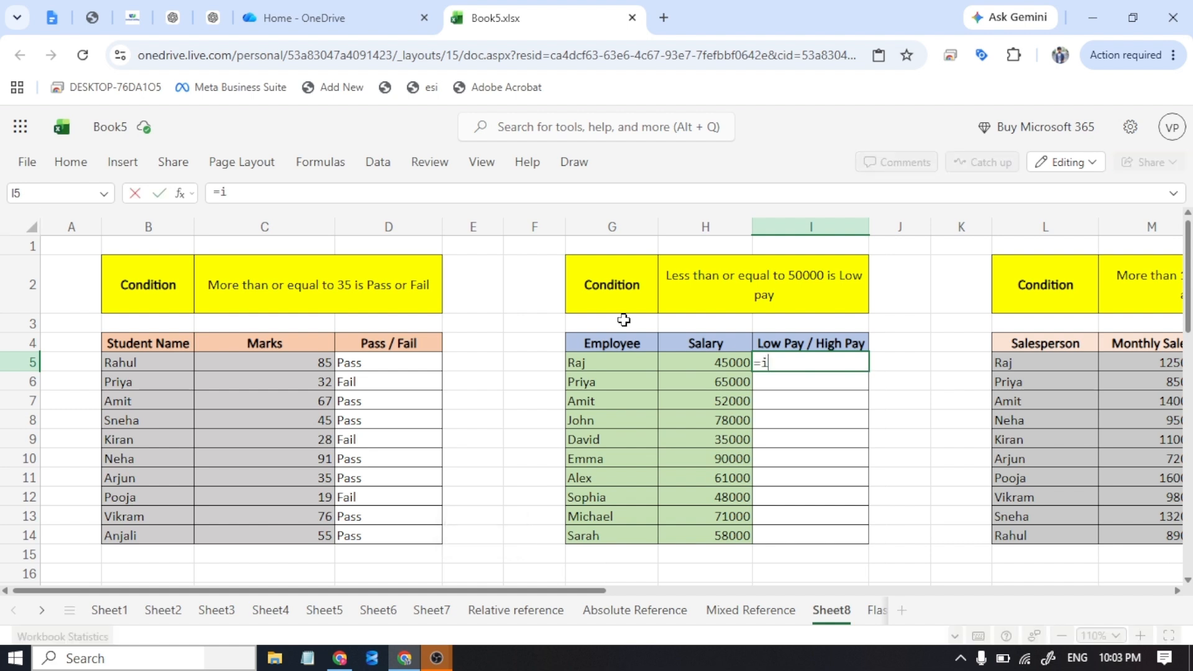
{"action": "type", "text": "f("}
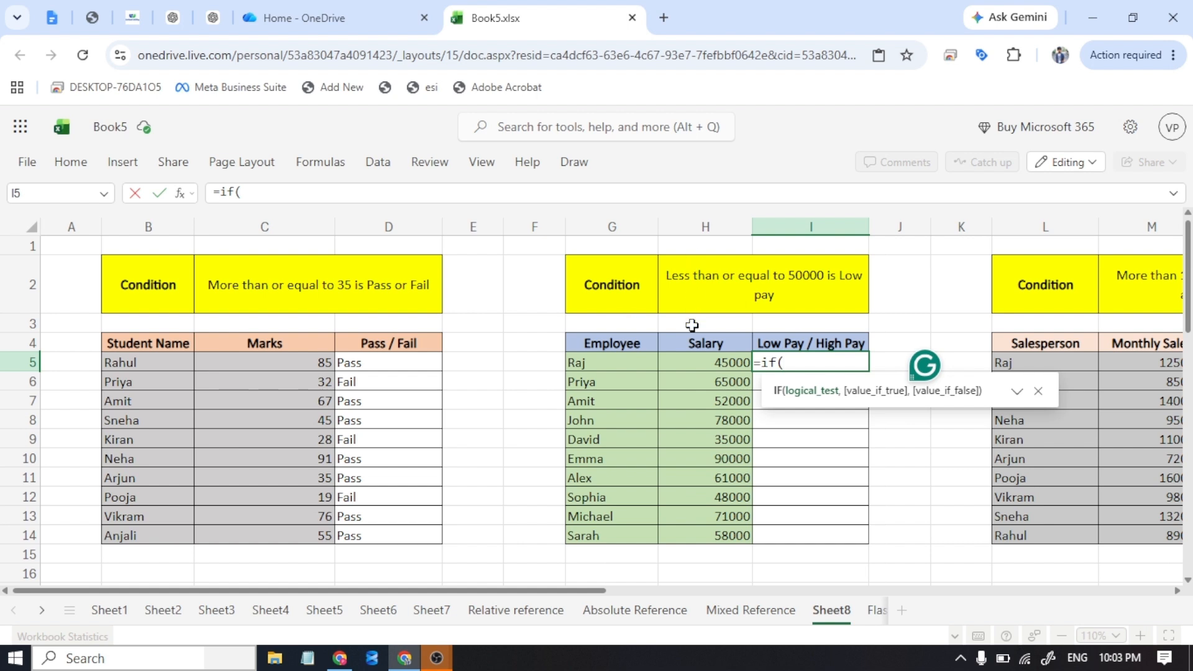
{"action": "left_click", "coordinate": [717, 365]}
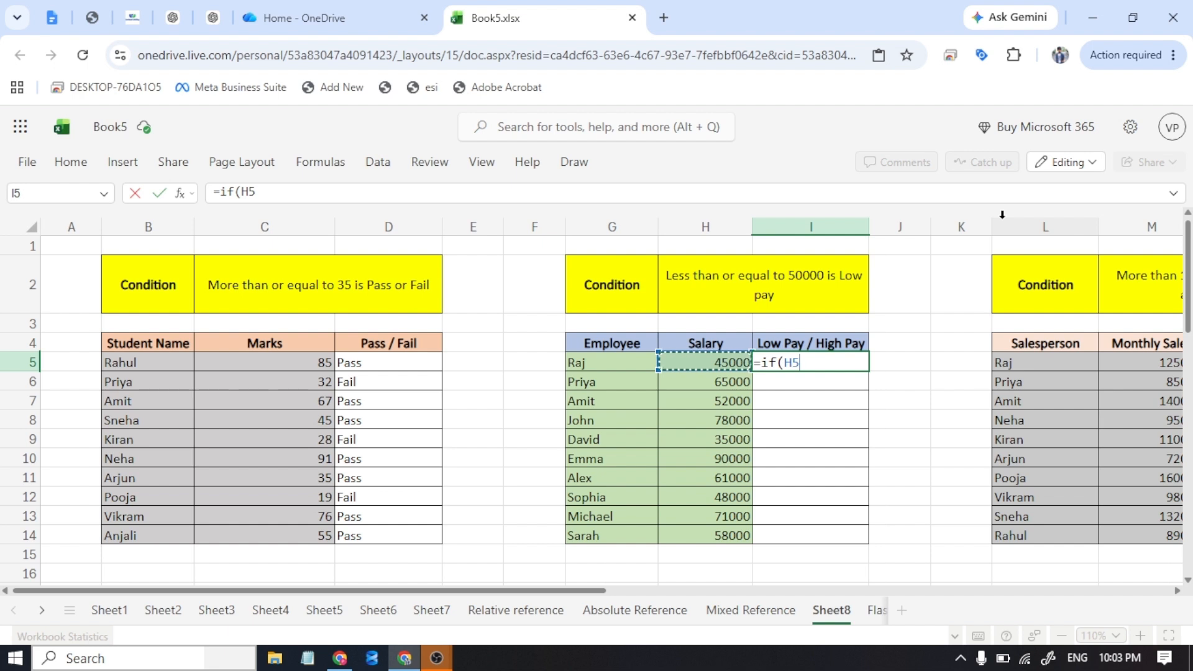
{"action": "type", "text": "<="}
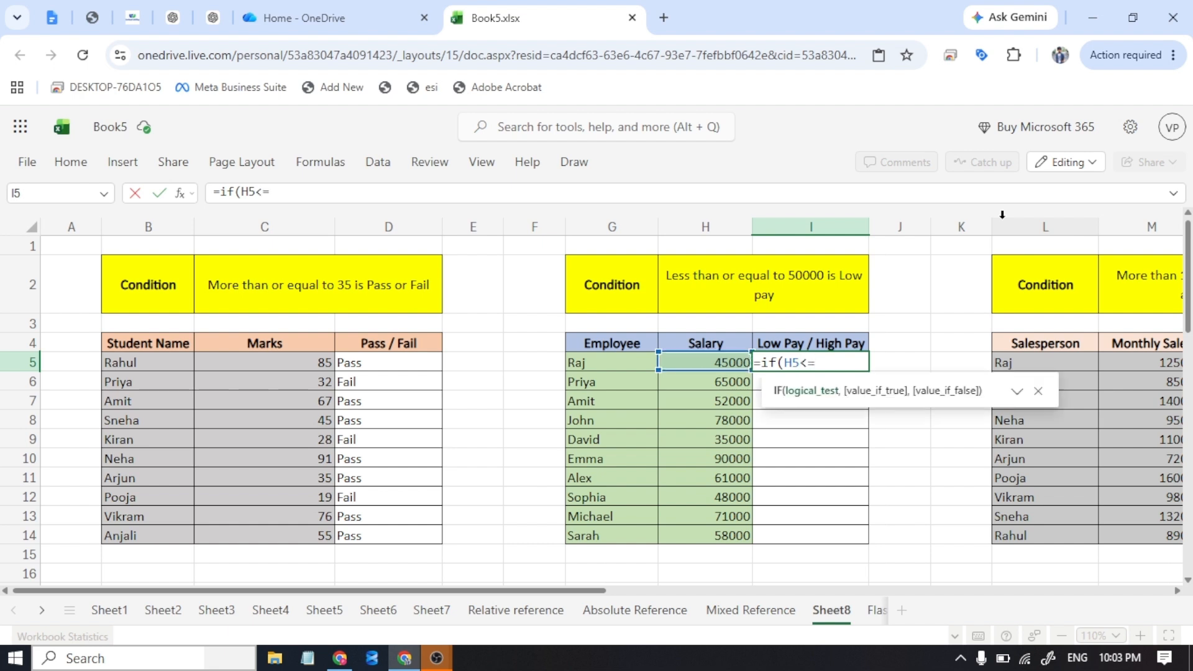
{"action": "type", "text": "50000,"}
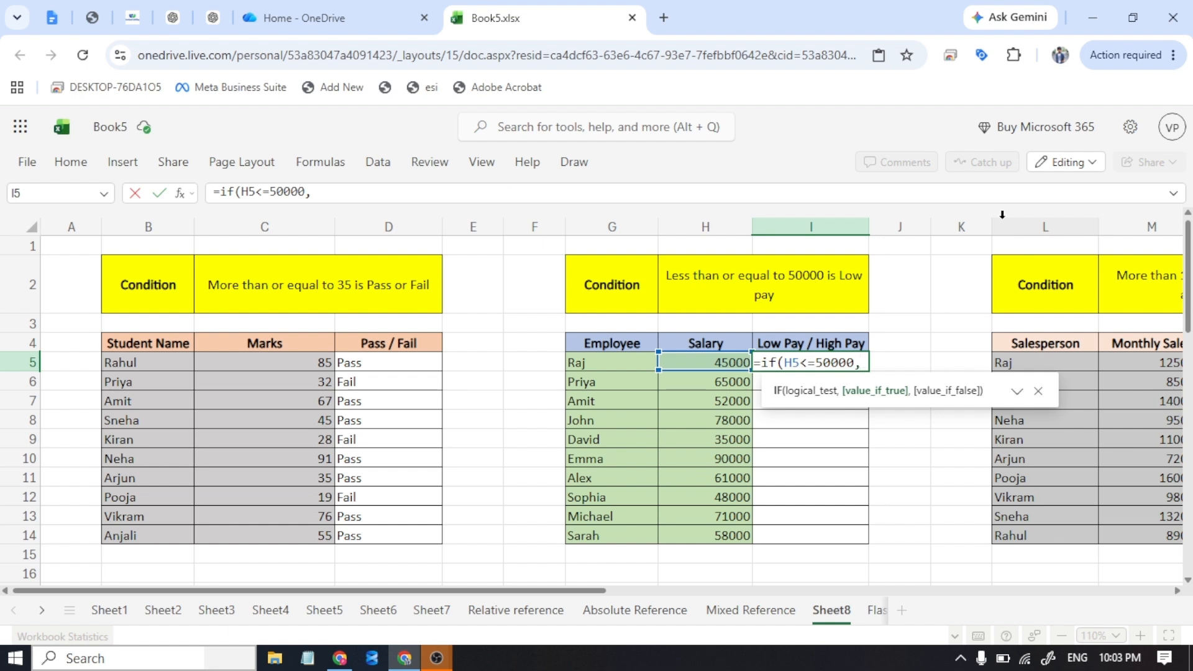
{"action": "type", "text": "\"Low Pay"}
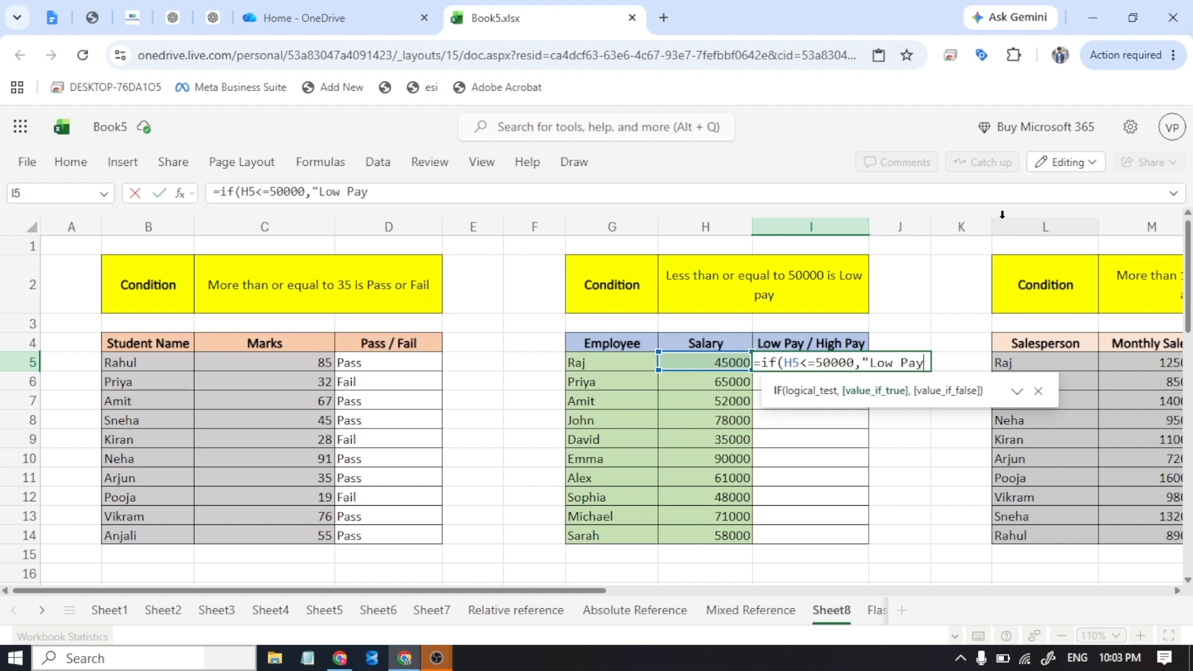
{"action": "type", "text": "\","}
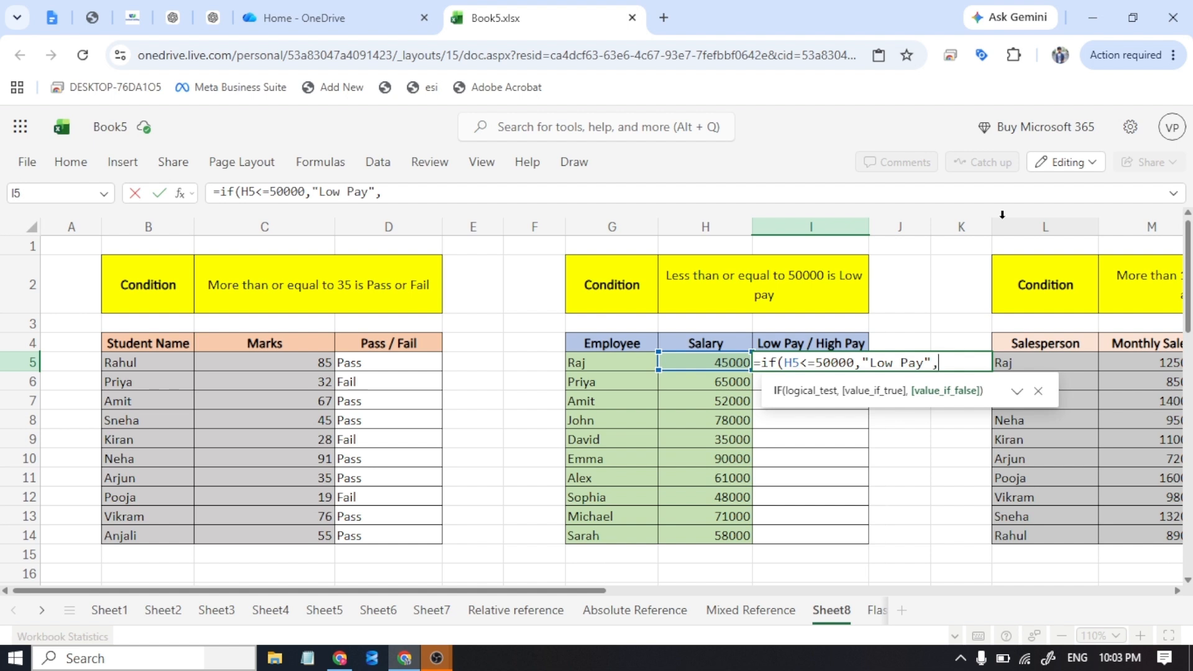
{"action": "type", "text": "\"High Pay\")"}
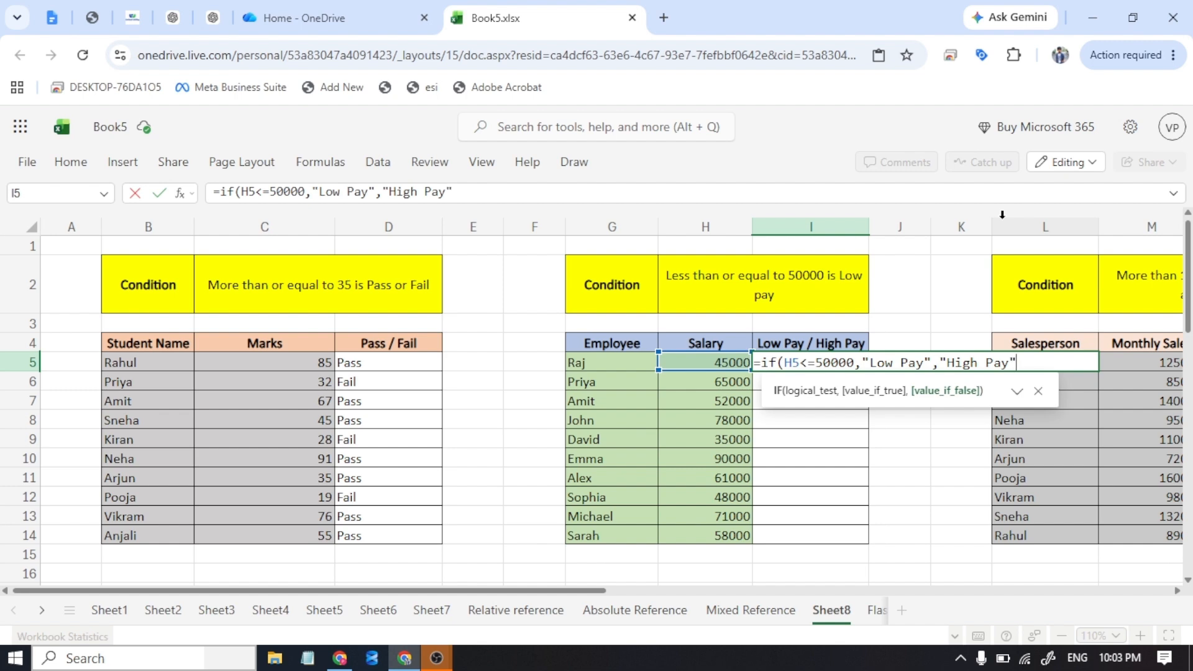
{"action": "key", "text": "Return"}
- Copy the Low Pay / High Pay formula from I5 down through I14 for all the employees
{"action": "key", "text": "Up"}
{"action": "key", "text": "ctrl+c"}
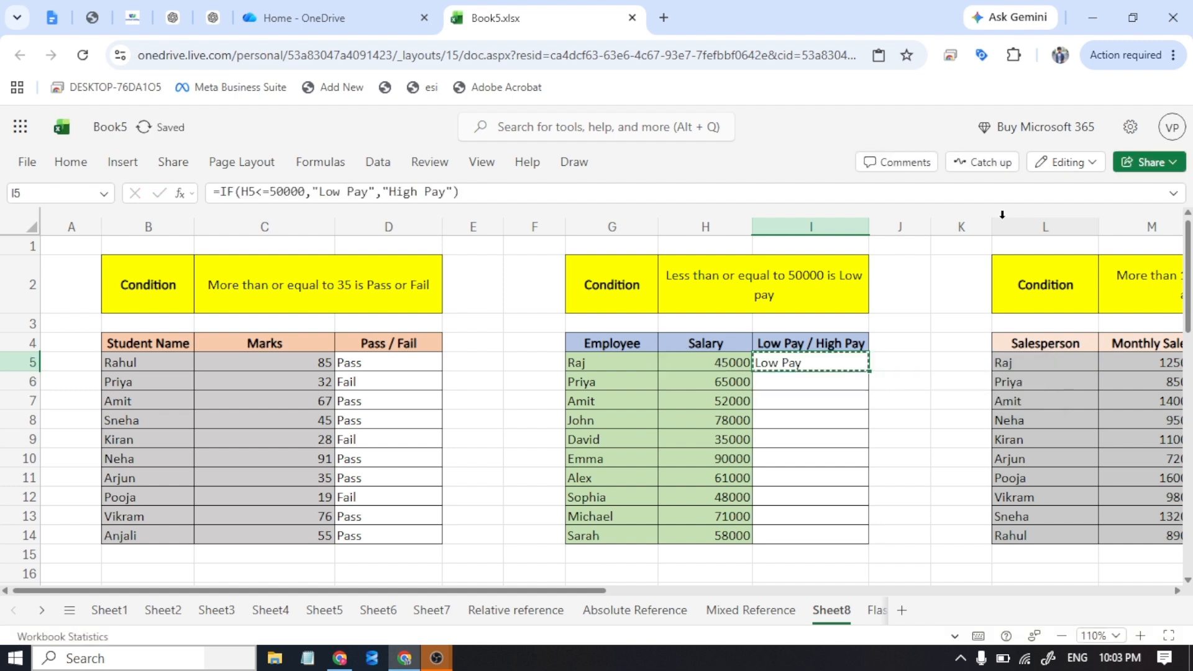
{"action": "key", "text": "shift+Down"}
{"action": "key", "text": "shift+Down"}
{"action": "key", "text": "shift+Down"}
{"action": "key", "text": "shift+Down"}
{"action": "key", "text": "shift+Down"}
{"action": "key", "text": "shift+Down"}
{"action": "key", "text": "shift+Down"}
{"action": "key", "text": "shift+Down"}
{"action": "key", "text": "shift+Down"}
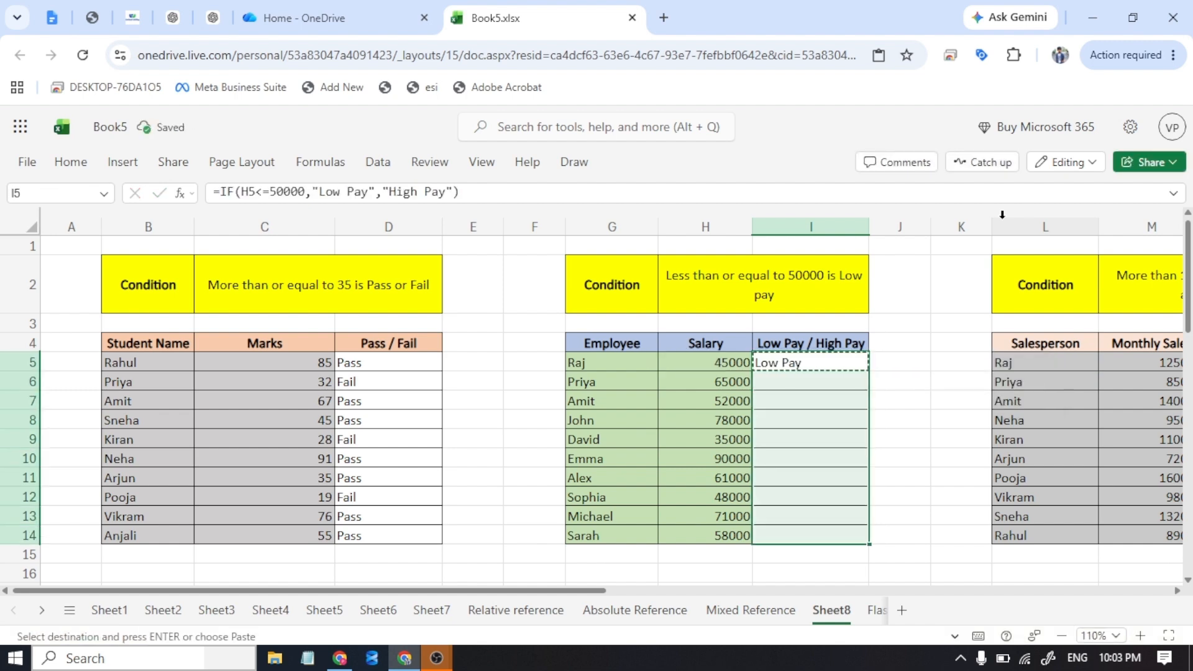
{"action": "key", "text": "ctrl+v"}
{"action": "key", "text": "Escape"}
- Enter the formula =IF(M5>100000,"Target Achieved","Not Achieved") in cell N5 of the Target Achieved? column
{"action": "key", "text": "Right"}
{"action": "key", "text": "Right"}
{"action": "key", "text": "Right"}
{"action": "key", "text": "Right"}
{"action": "key", "text": "Right"}
{"action": "key", "text": "Right"}
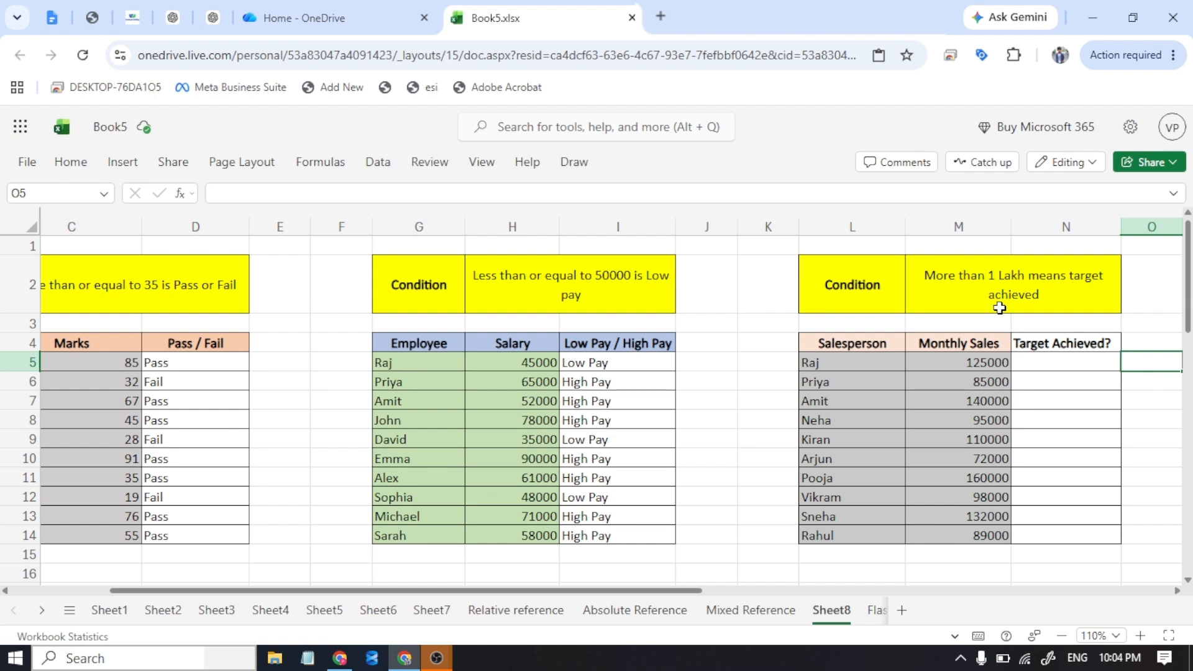
{"action": "key", "text": "Left"}
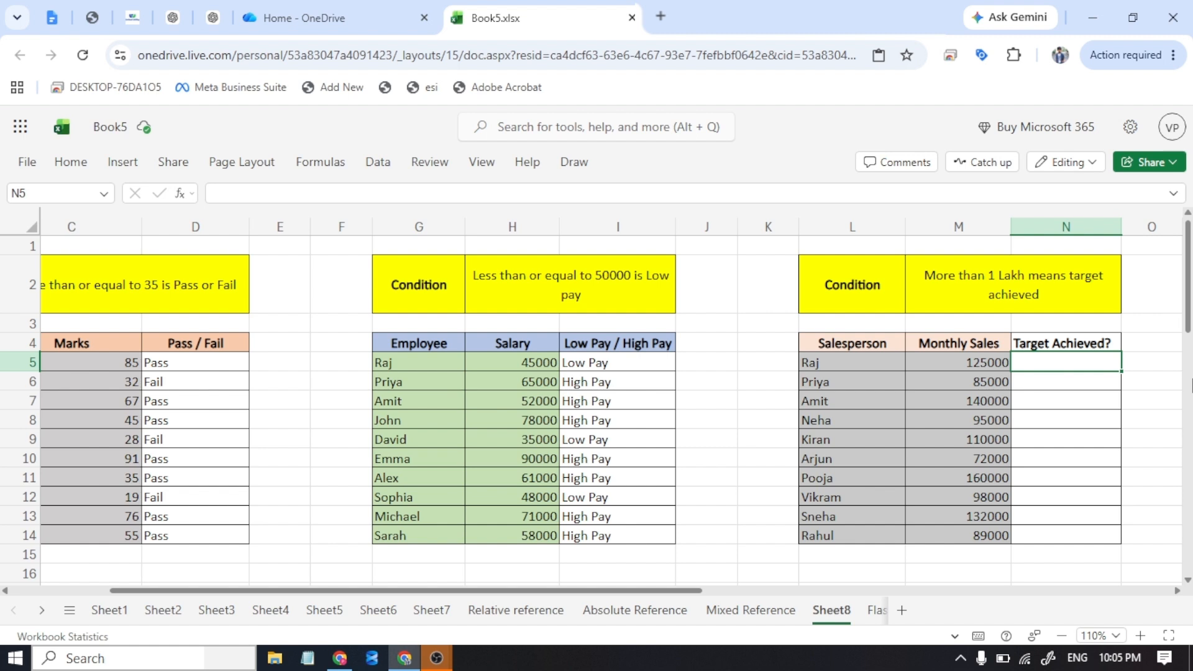
{"action": "type", "text": "=i"}
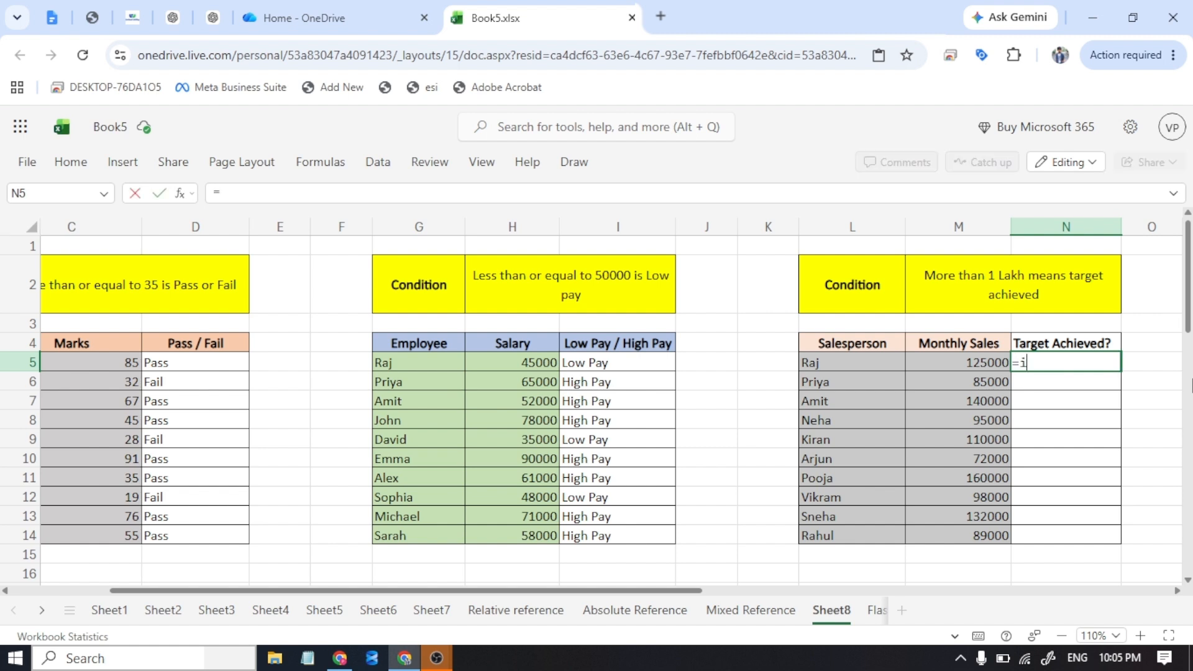
{"action": "type", "text": "f("}
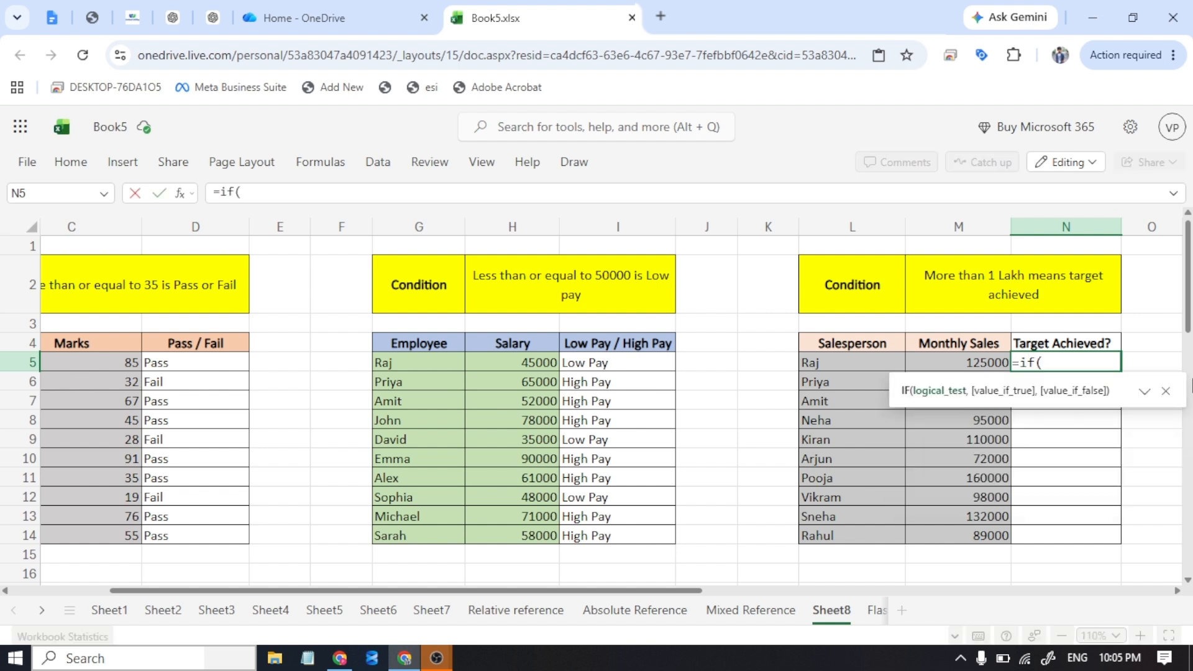
{"action": "left_click", "coordinate": [974, 366]}
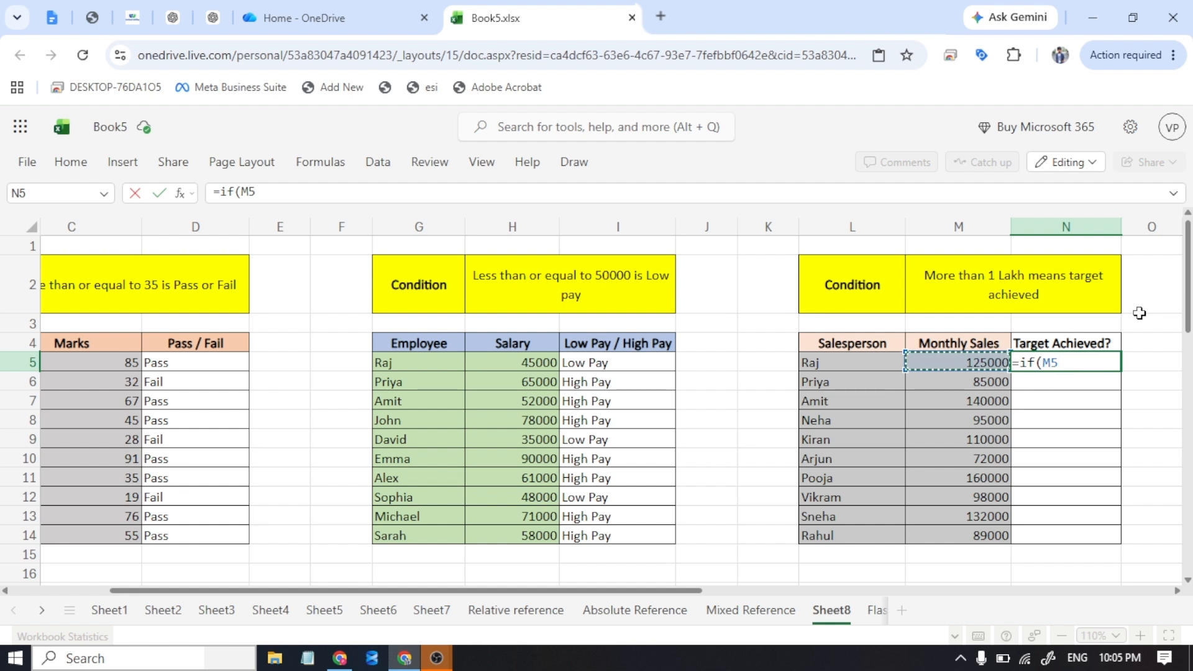
{"action": "type", "text": ">10000"}
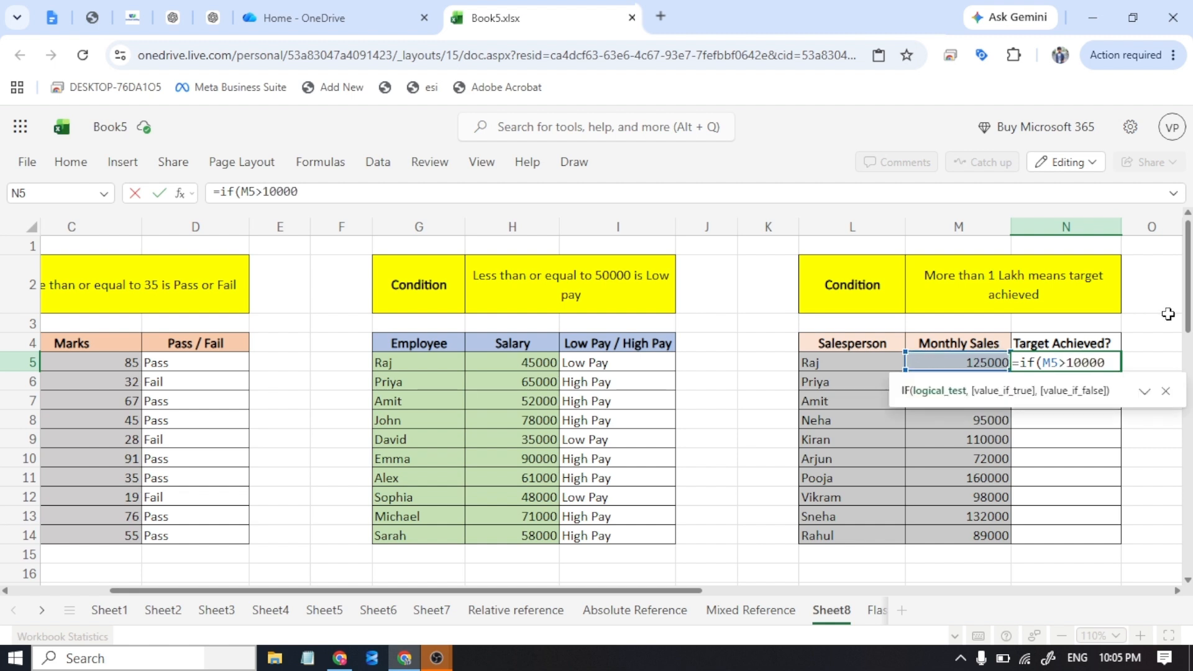
{"action": "type", "text": "0,"}
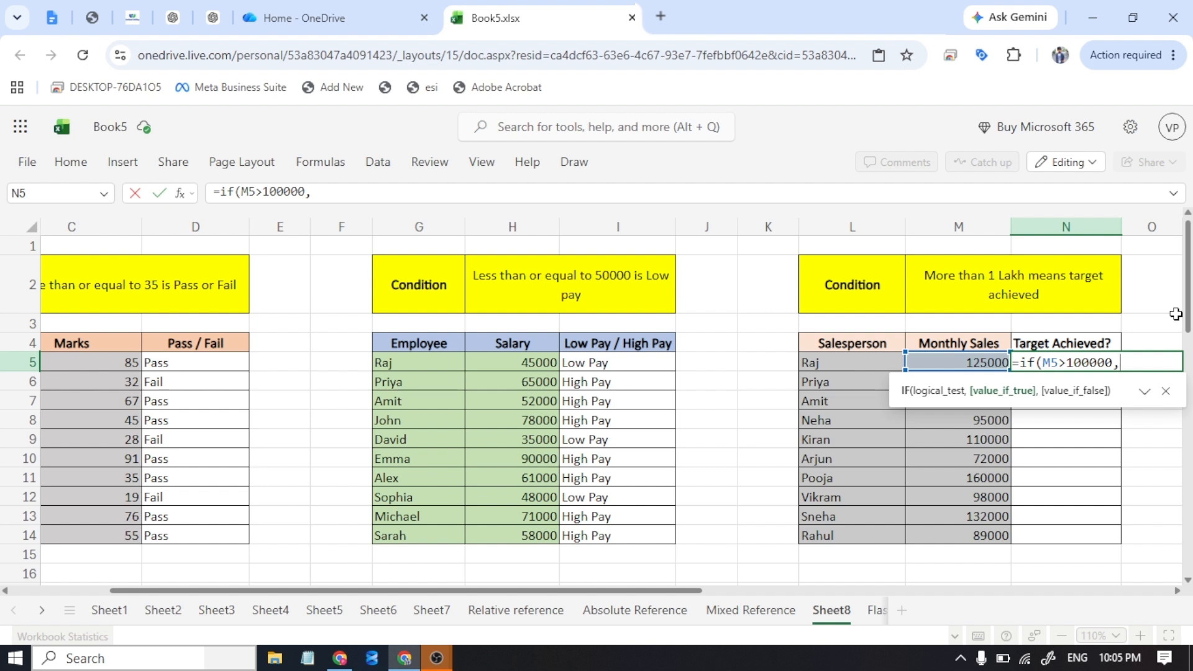
{"action": "type", "text": "\"Target"}
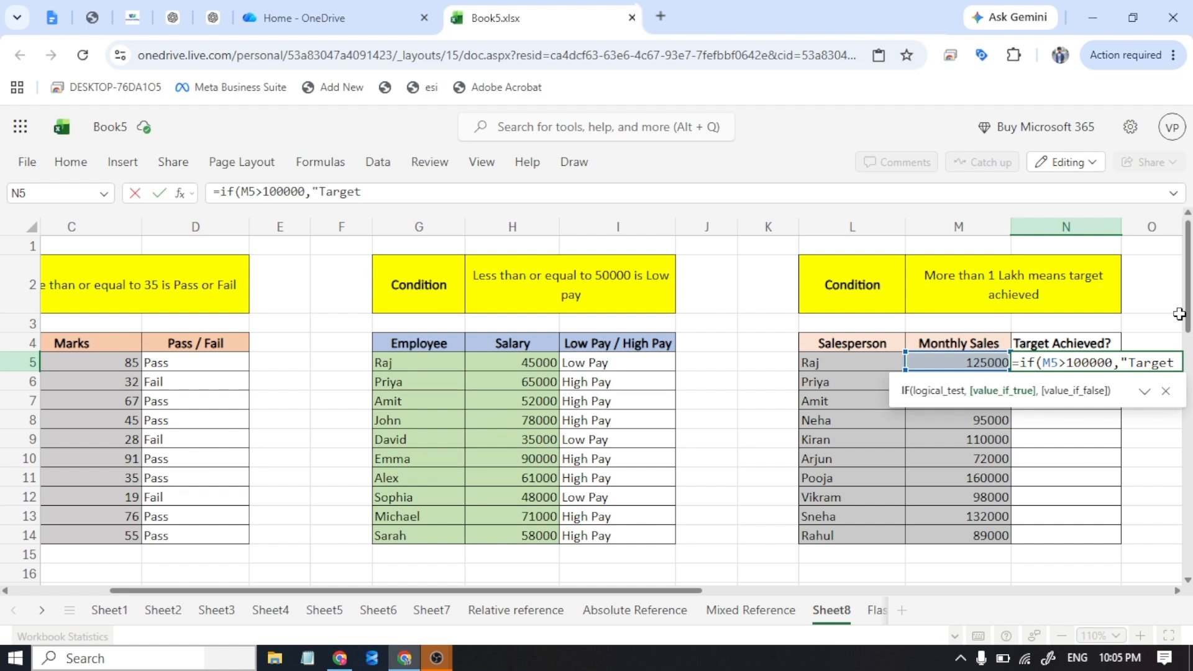
{"action": "type", "text": " Achieved\","}
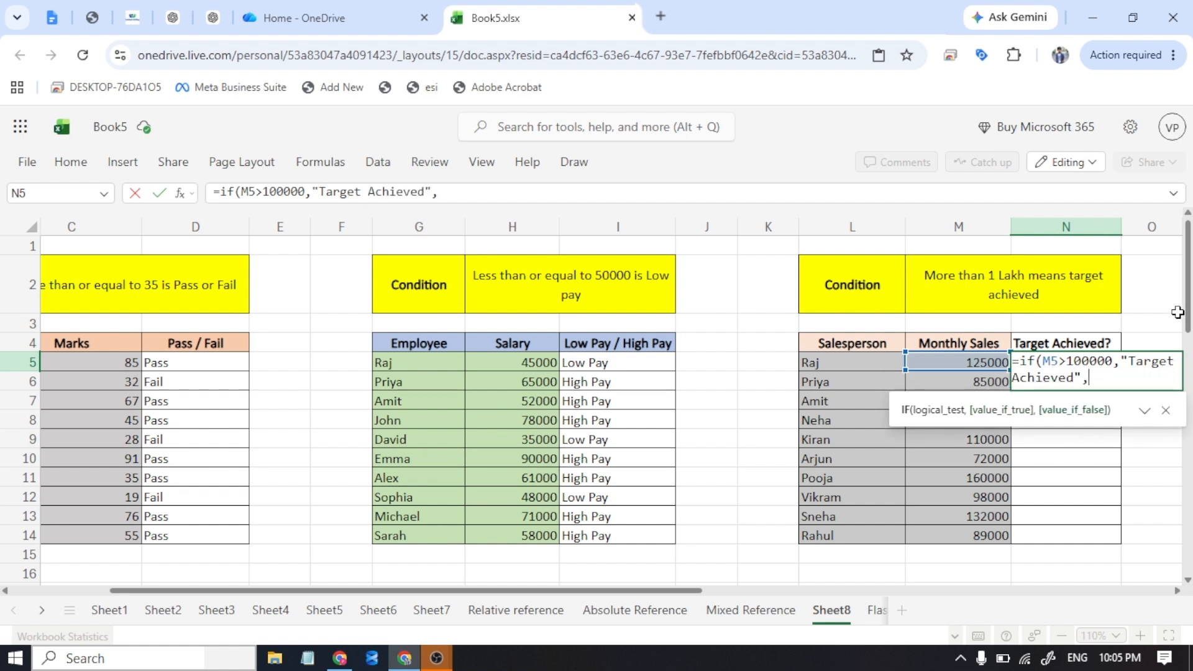
{"action": "type", "text": "\"Not Achei"}
{"action": "key", "text": "BackSpace"}
{"action": "key", "text": "BackSpace"}
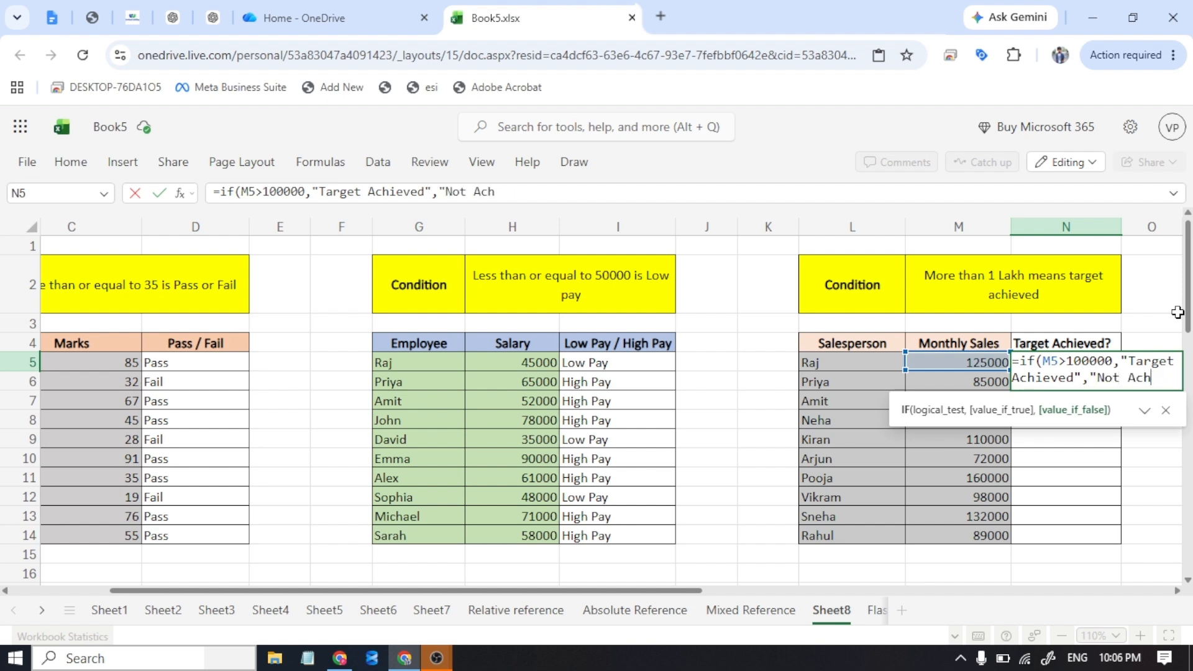
{"action": "type", "text": "e"}
{"action": "key", "text": "BackSpace"}
{"action": "type", "text": "ieved"}
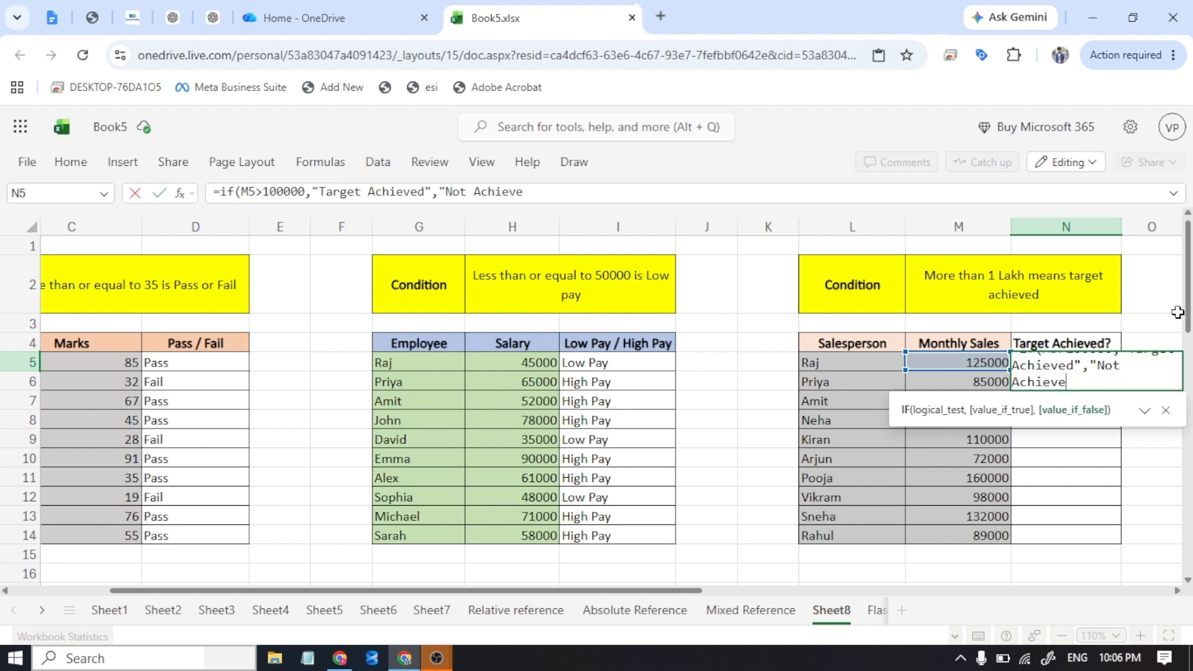
{"action": "type", "text": "\")"}
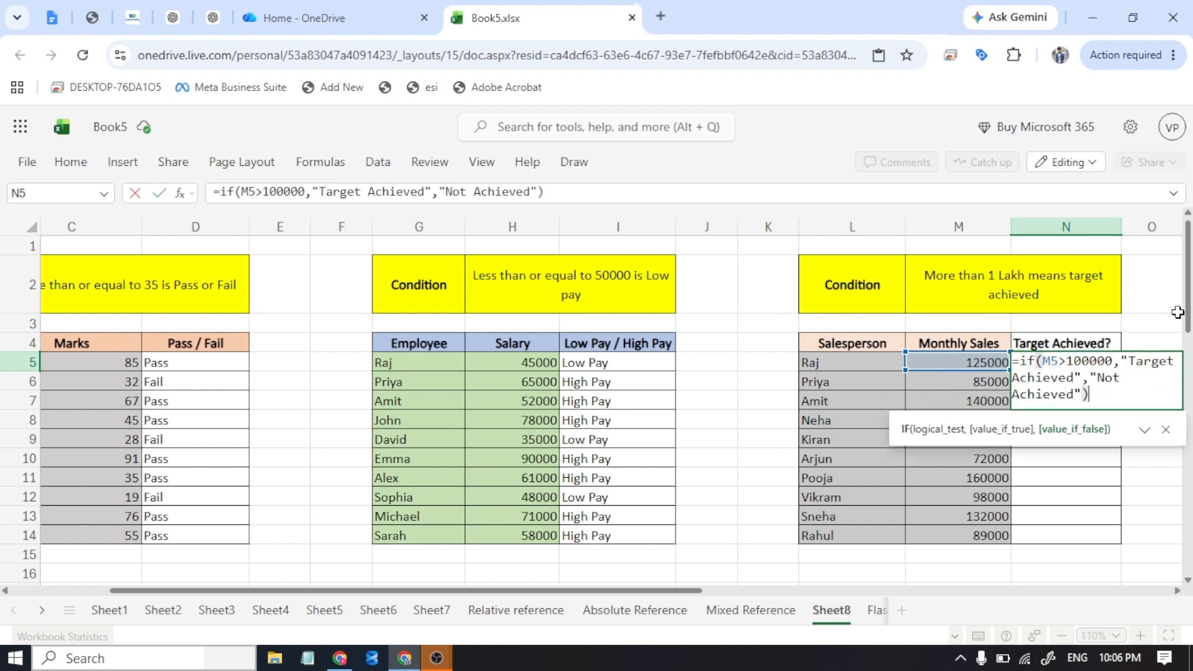
{"action": "key", "text": "ctrl+Return"}
- Copy the Target Achieved? formula from N5 down through N14 for all the salespeople
{"action": "key", "text": "ctrl+c"}
{"action": "key", "text": "shift+Down"}
{"action": "key", "text": "shift+Down"}
{"action": "key", "text": "shift+Down"}
{"action": "key", "text": "shift+Down"}
{"action": "key", "text": "shift+Down"}
{"action": "key", "text": "shift+Down"}
{"action": "key", "text": "shift+Down"}
{"action": "key", "text": "shift+Down"}
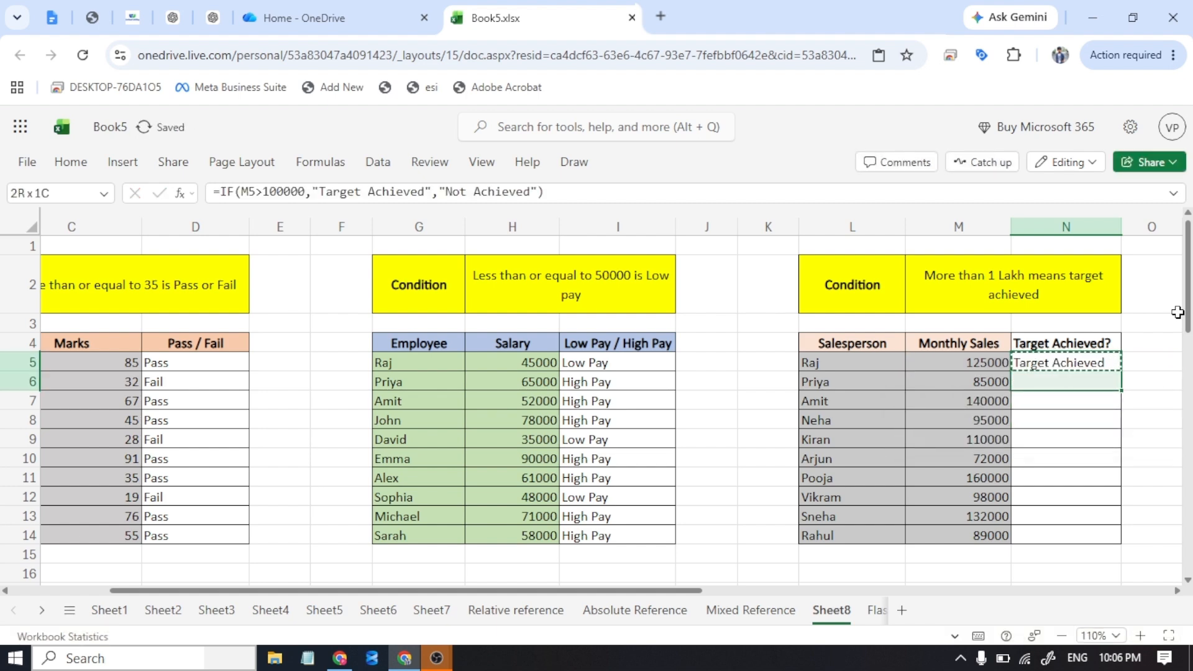
{"action": "key", "text": "shift+Down"}
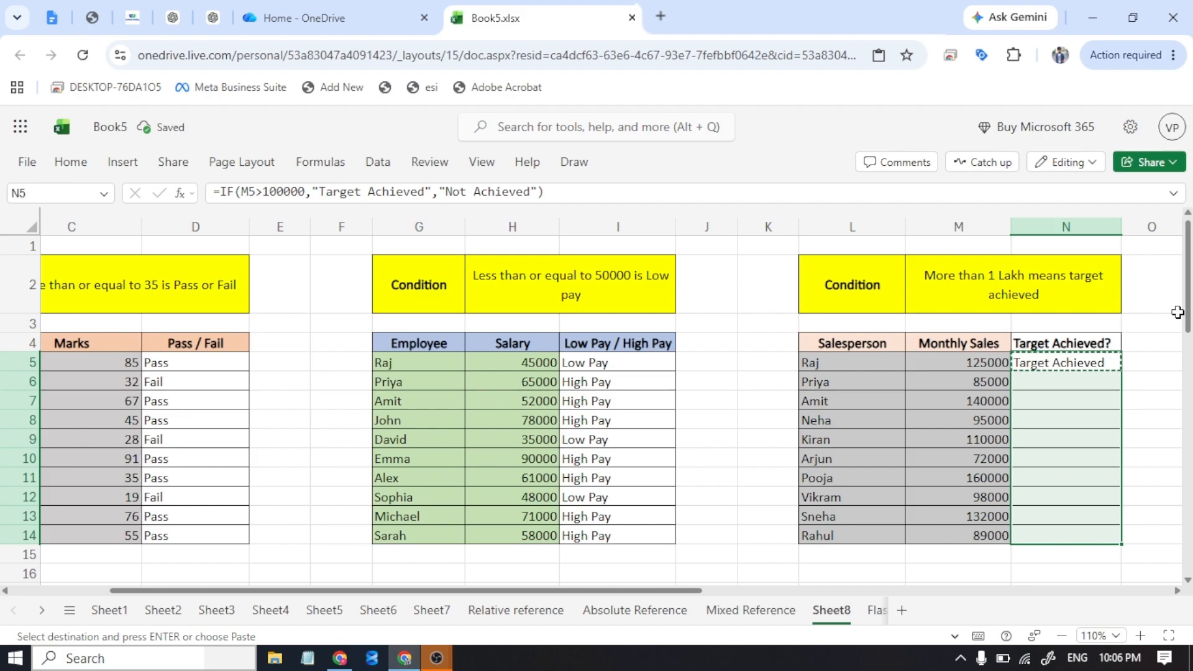
{"action": "key", "text": "ctrl+v"}
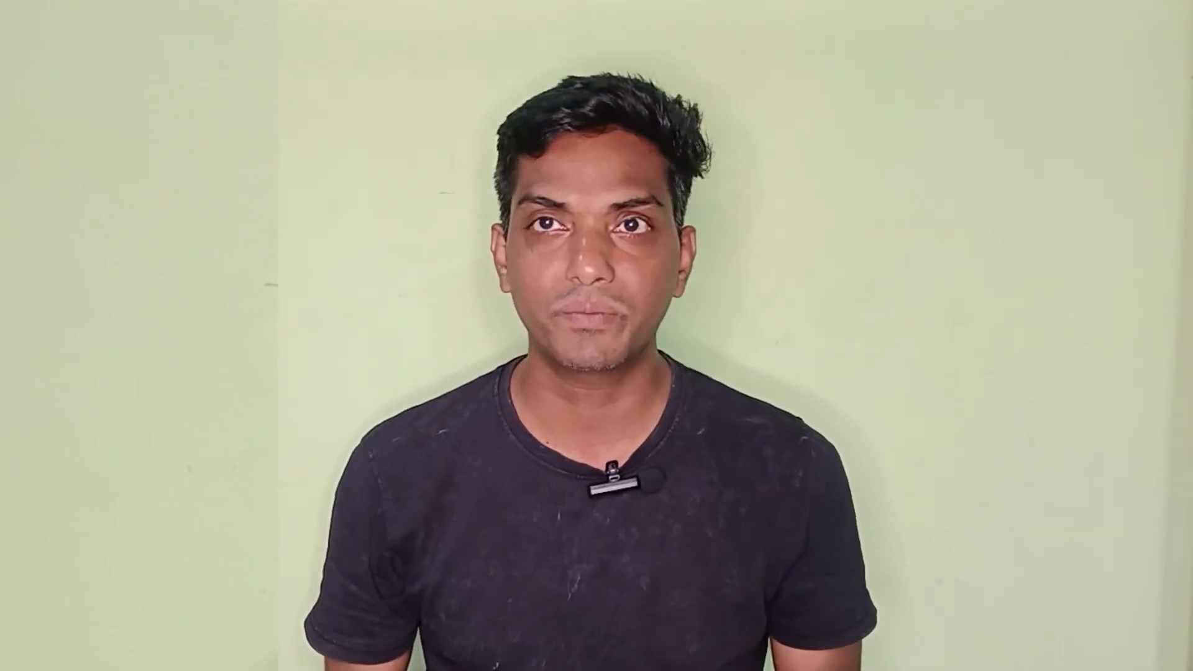